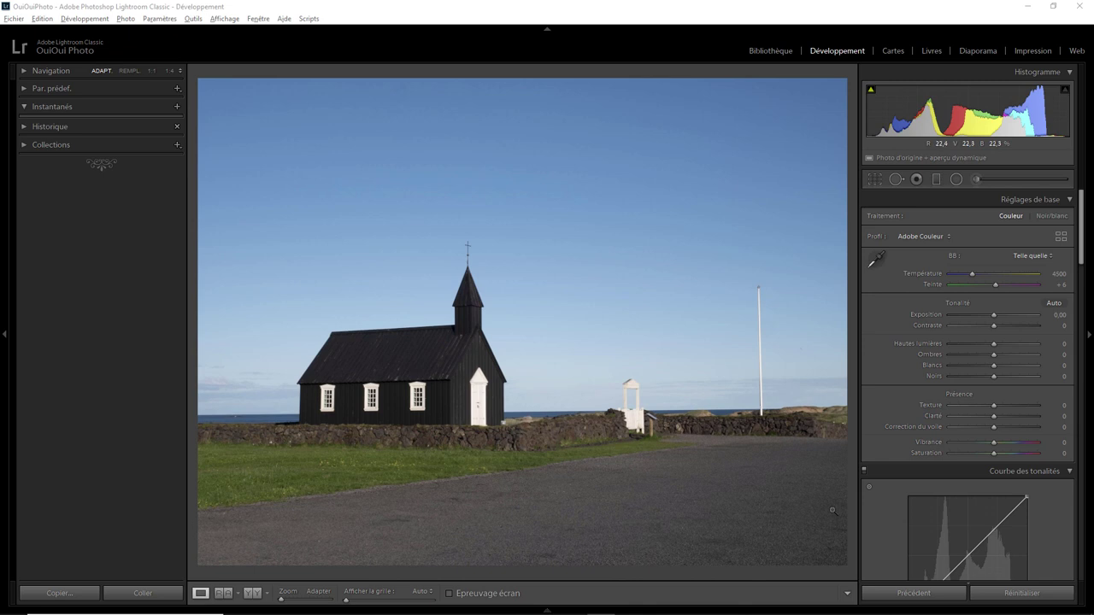
# Zoom to 100% near the flagpole and pan up through the sky to the top edge
pyautogui.click(801, 350)
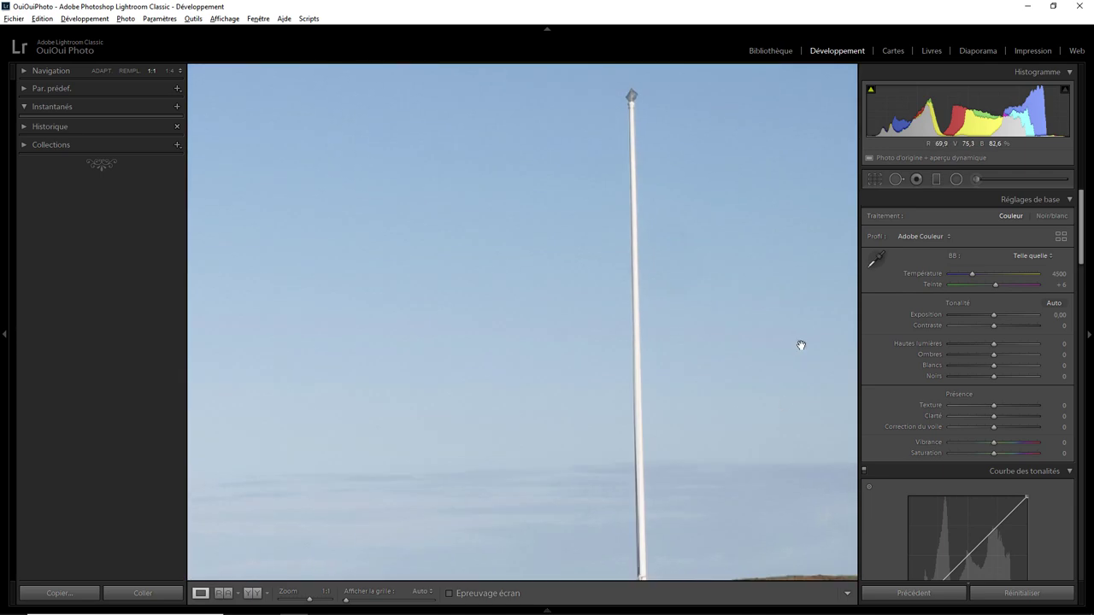
pyautogui.moveTo(778, 394); pyautogui.dragTo(788, 294)
pyautogui.moveTo(525, 299); pyautogui.dragTo(621, 334)
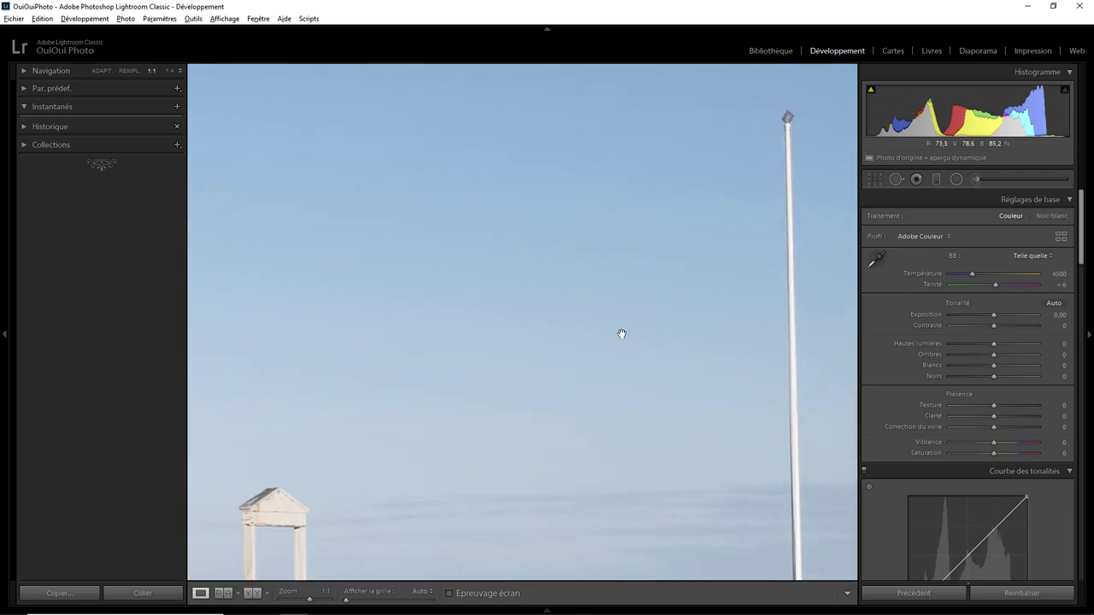
pyautogui.moveTo(417, 215)
pyautogui.mouseDown()
pyautogui.moveTo(460, 174)
pyautogui.moveTo(581, 313)
pyautogui.mouseUp()
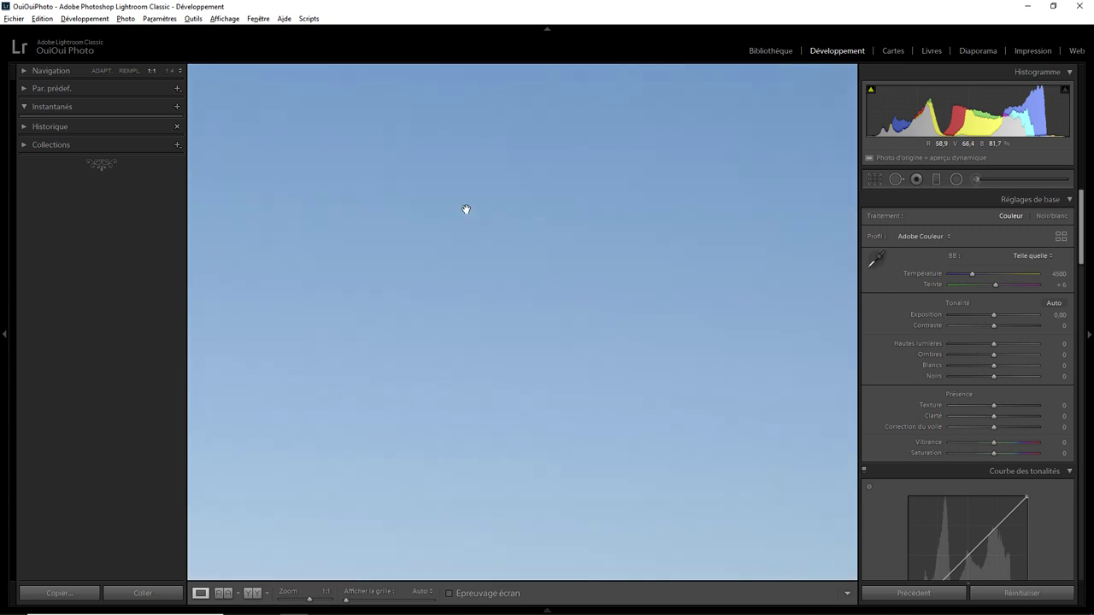
pyautogui.moveTo(466, 211); pyautogui.dragTo(627, 362)
pyautogui.moveTo(494, 212); pyautogui.dragTo(521, 362)
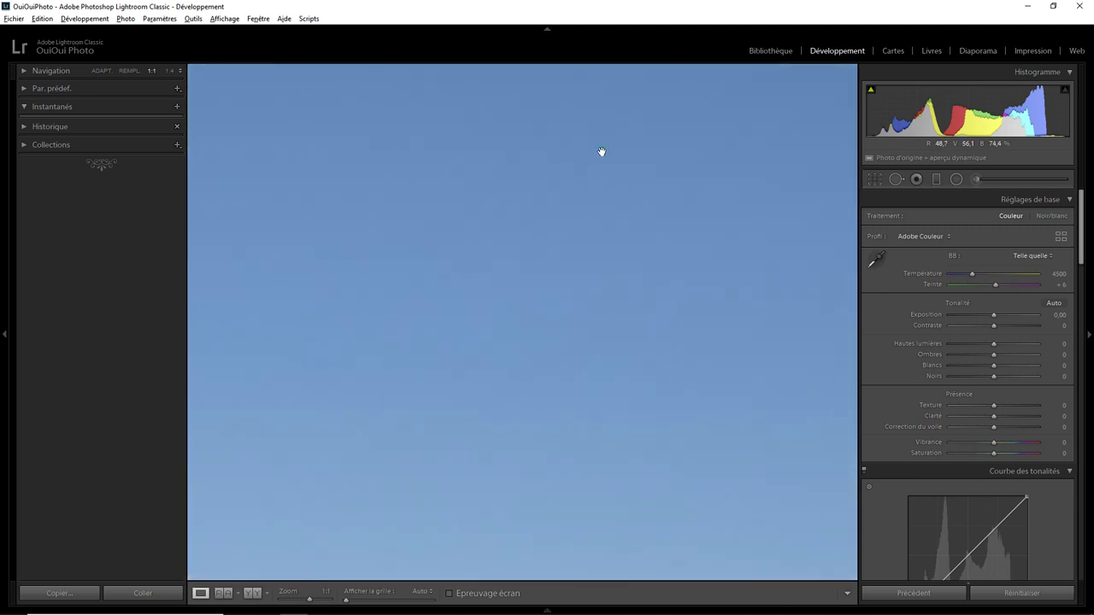
pyautogui.moveTo(600, 152); pyautogui.dragTo(553, 327)
pyautogui.moveTo(510, 215); pyautogui.dragTo(509, 249)
pyautogui.moveTo(471, 318)
pyautogui.mouseDown()
pyautogui.moveTo(774, 313)
pyautogui.moveTo(496, 319)
pyautogui.mouseUp()
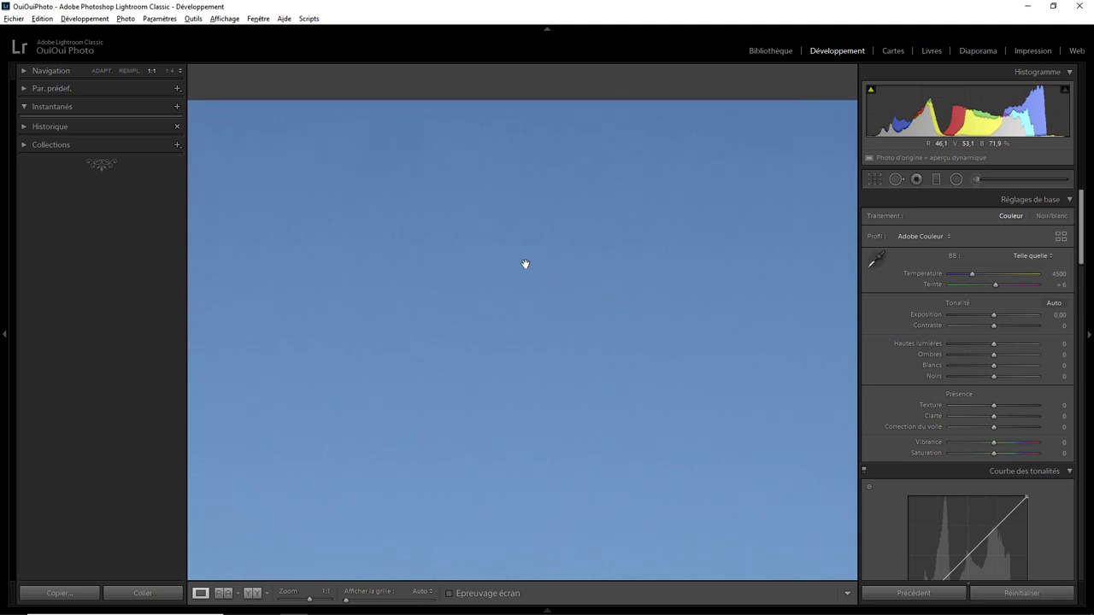
pyautogui.moveTo(525, 263); pyautogui.dragTo(650, 345)
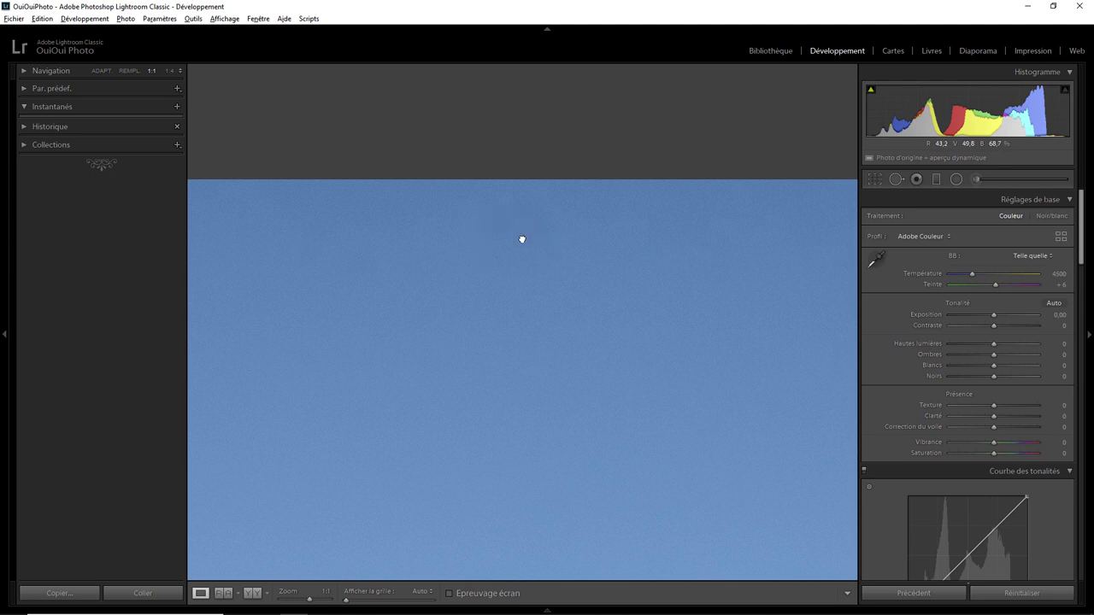
# Return to the full church photo, show Afficher les défauts, and adjust its slider until outlines appear
pyautogui.click(522, 237)
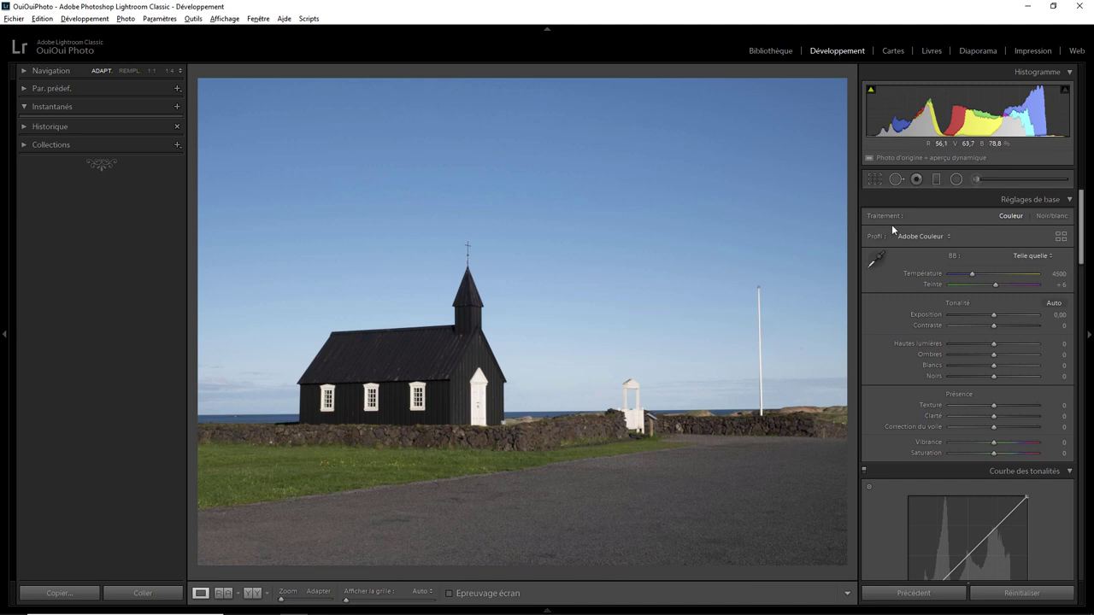
pyautogui.click(895, 179)
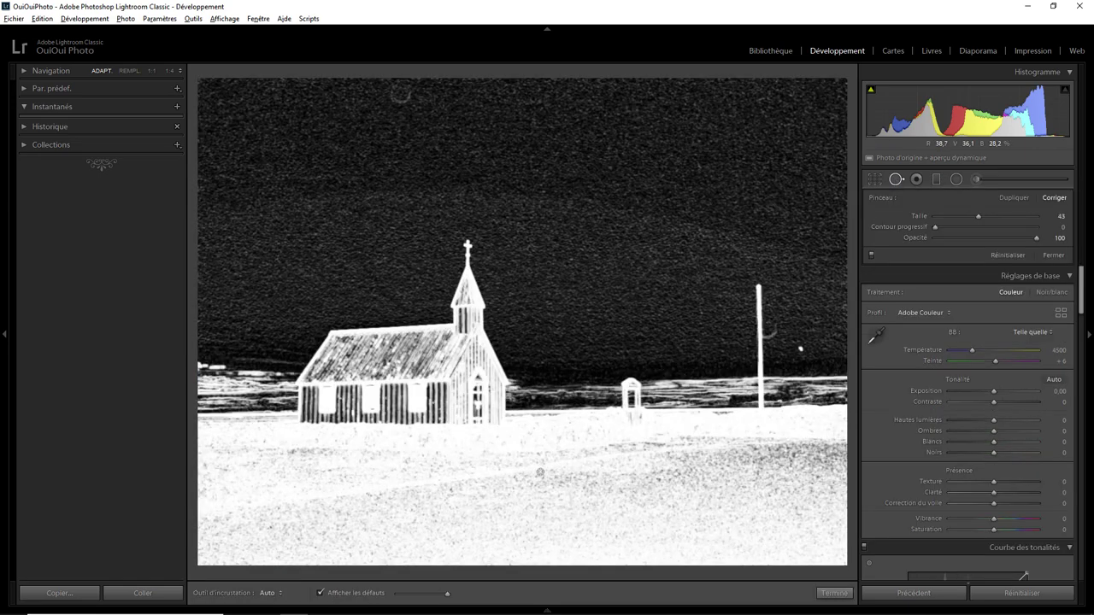
pyautogui.moveTo(446, 595)
pyautogui.mouseDown()
pyautogui.moveTo(403, 598)
pyautogui.moveTo(447, 596)
pyautogui.mouseUp()
# Exit spot checking and confirm the church photo's point curve is still Linéaire
pyautogui.click(833, 594)
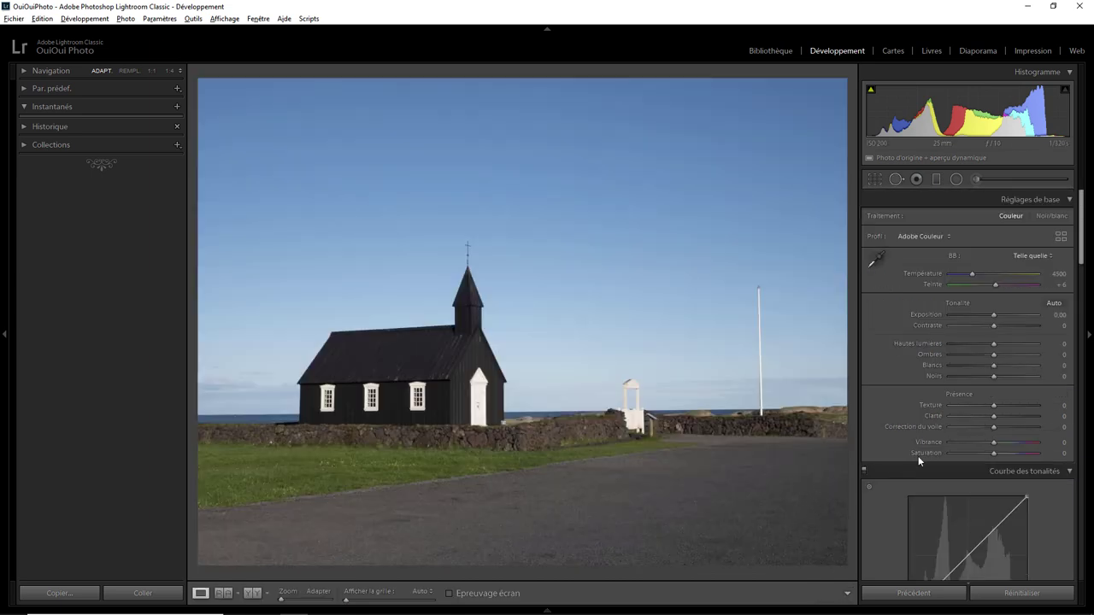
pyautogui.moveTo(1082, 265); pyautogui.dragTo(1084, 304)
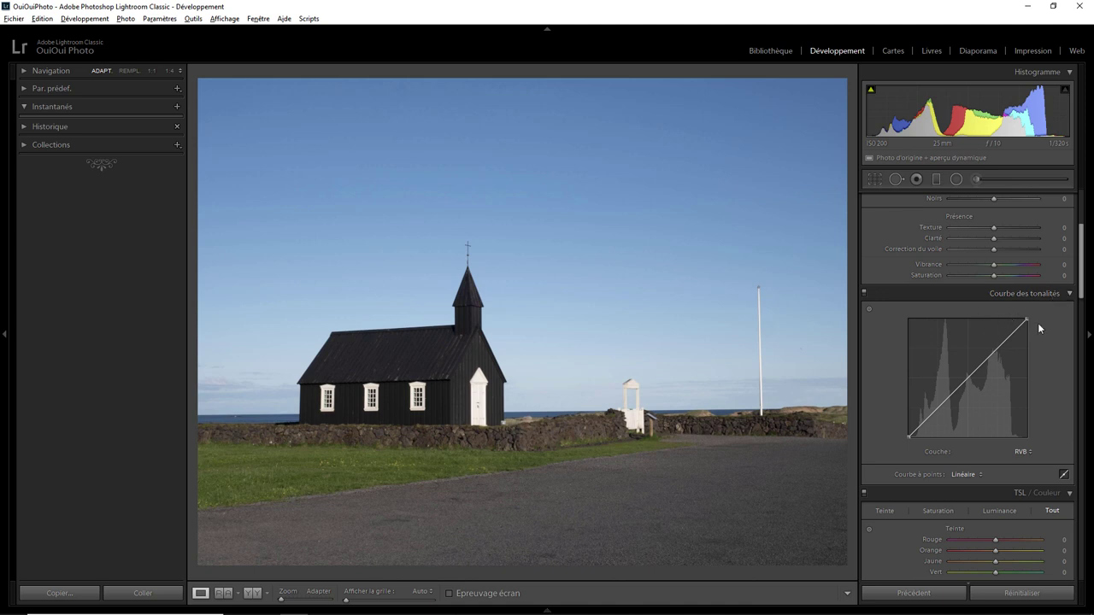
pyautogui.click(961, 476)
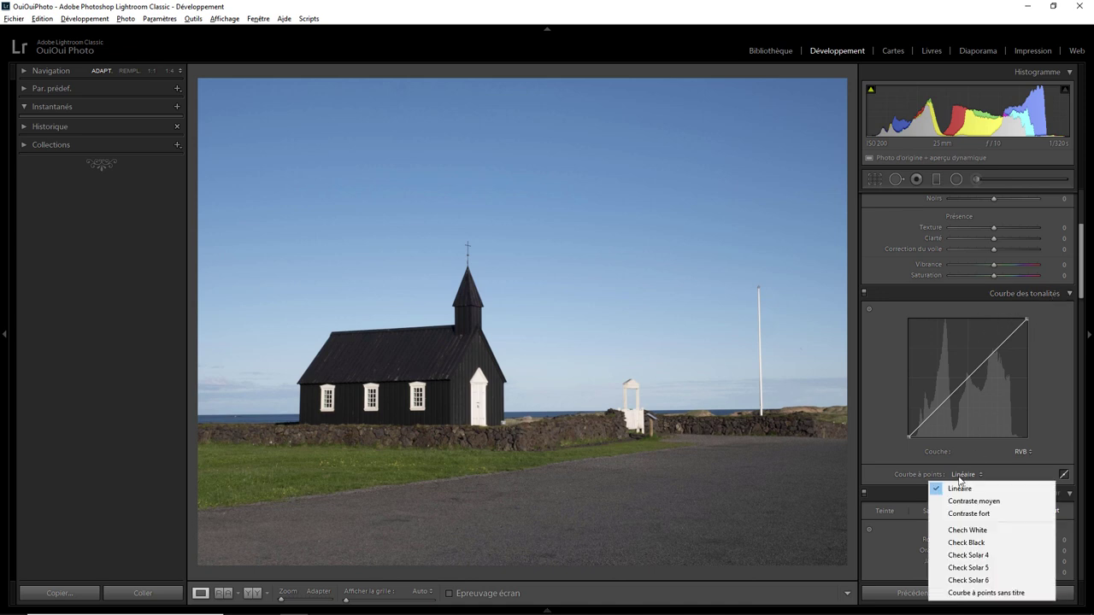
pyautogui.click(963, 488)
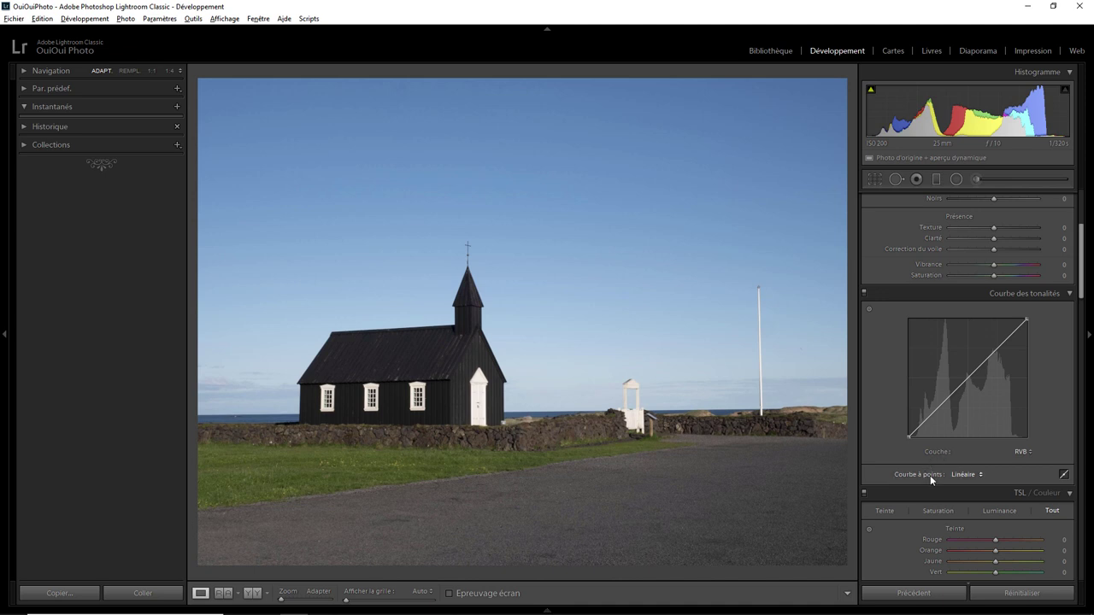
pyautogui.click(1063, 474)
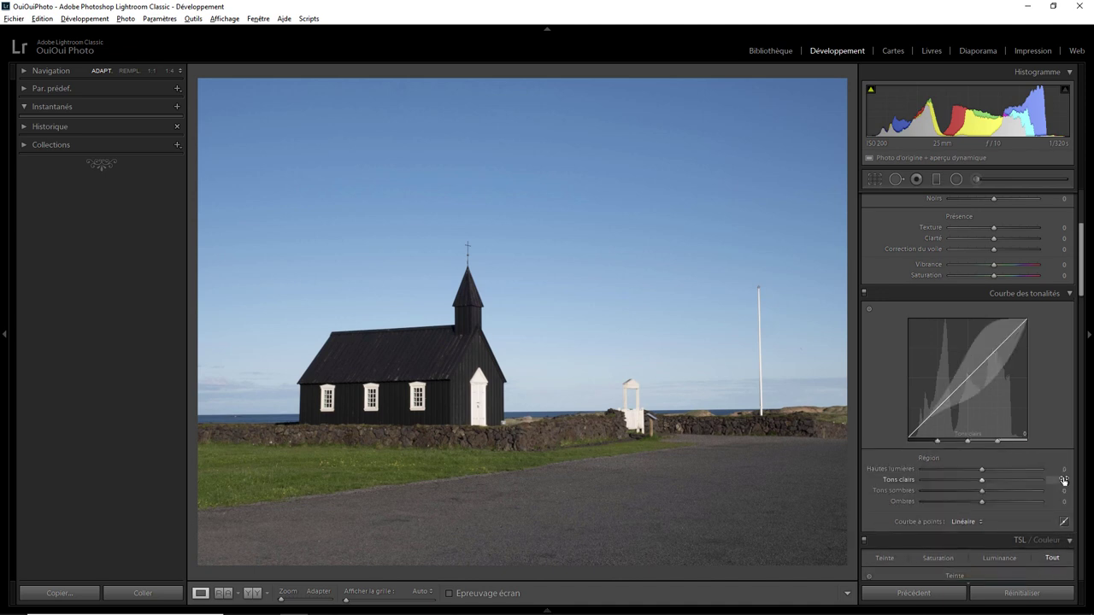
pyautogui.click(1064, 522)
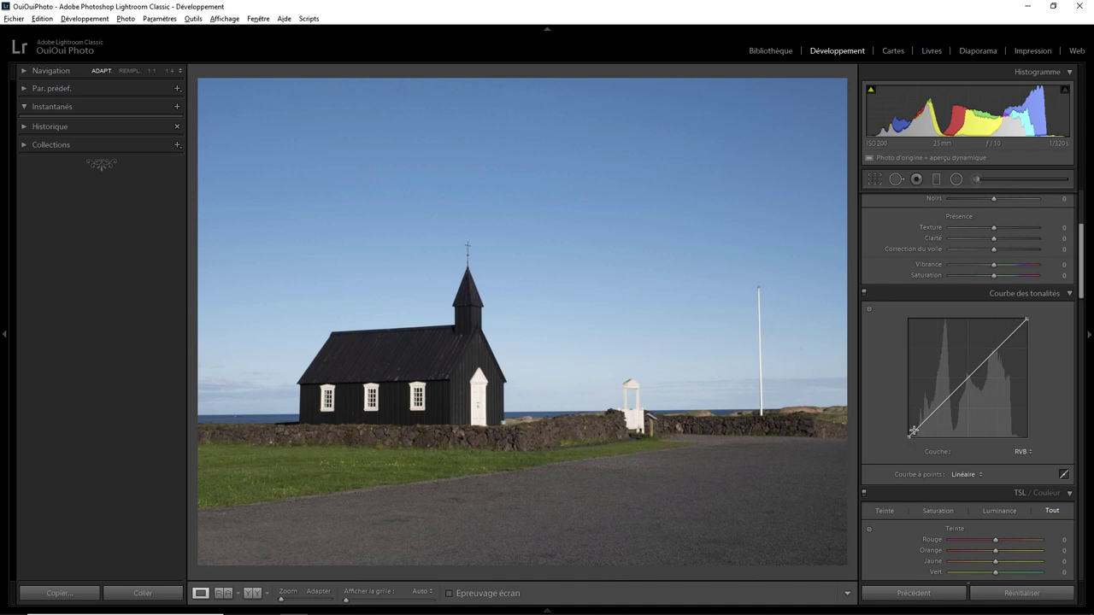
# Drag RVB curve points alternately to top and bottom, forming a multi-peak zigzag with ~67% and ~73% points
pyautogui.moveTo(915, 429); pyautogui.dragTo(919, 322)
pyautogui.moveTo(928, 319); pyautogui.dragTo(936, 436)
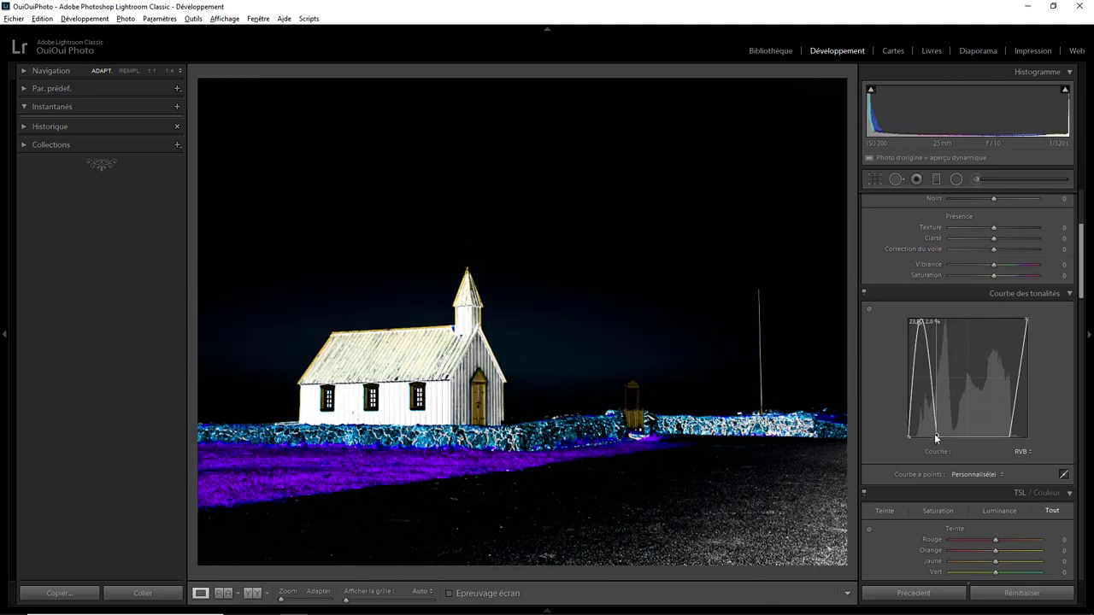
pyautogui.moveTo(944, 436); pyautogui.dragTo(943, 325)
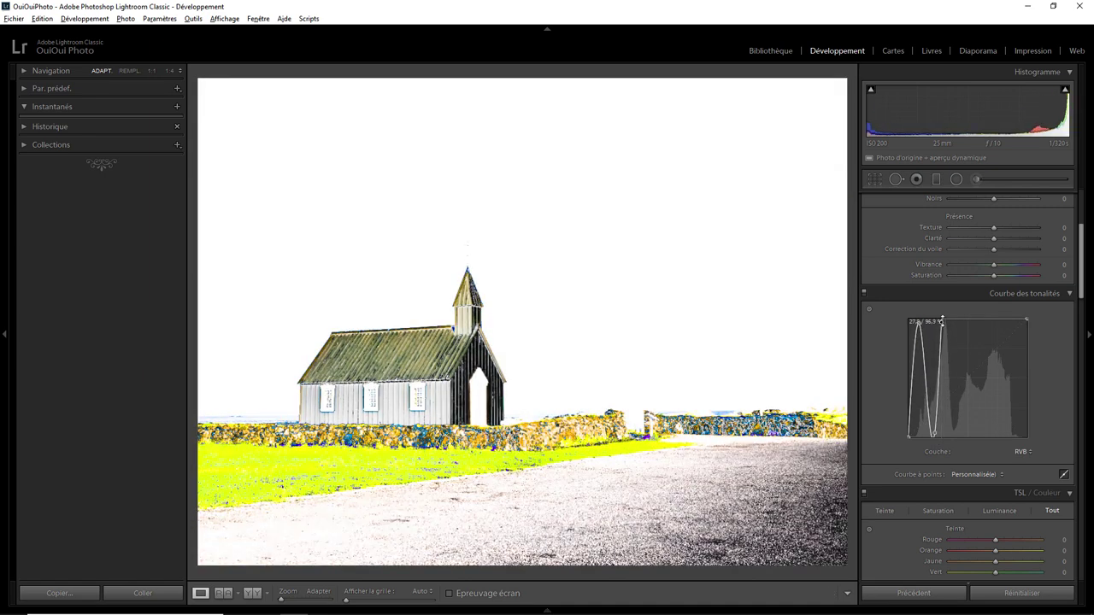
pyautogui.moveTo(949, 323)
pyautogui.mouseDown()
pyautogui.moveTo(959, 436)
pyautogui.moveTo(961, 321)
pyautogui.moveTo(976, 435)
pyautogui.moveTo(987, 321)
pyautogui.moveTo(993, 433)
pyautogui.mouseUp()
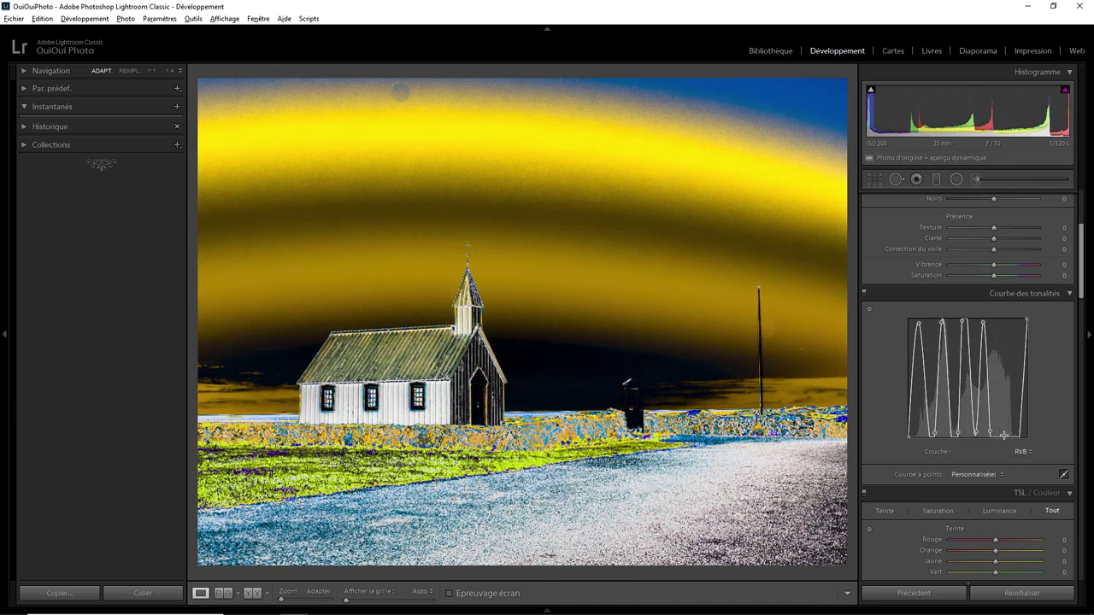
pyautogui.moveTo(998, 437)
pyautogui.mouseDown()
pyautogui.moveTo(997, 333)
pyautogui.moveTo(1014, 317)
pyautogui.moveTo(1011, 435)
pyautogui.mouseUp()
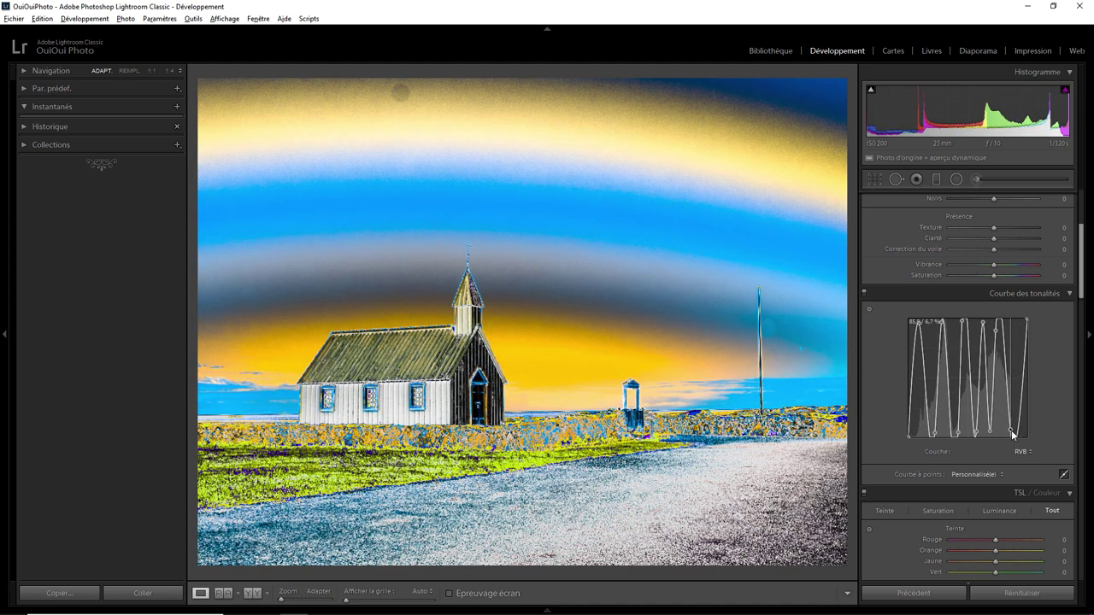
pyautogui.moveTo(996, 331); pyautogui.dragTo(996, 361)
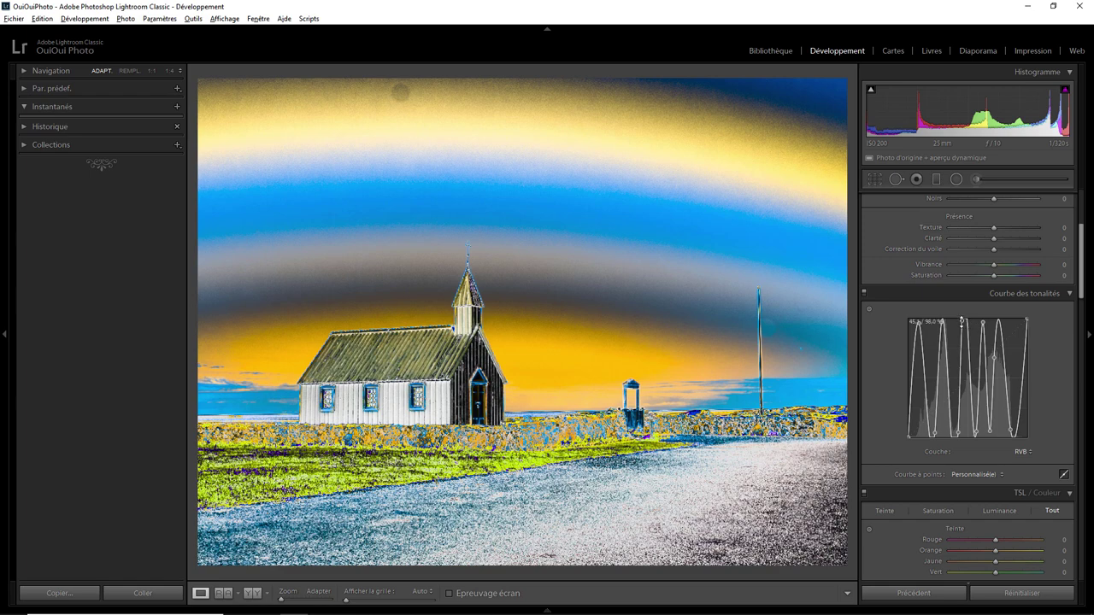
pyautogui.click(961, 329)
pyautogui.moveTo(963, 339); pyautogui.dragTo(960, 350)
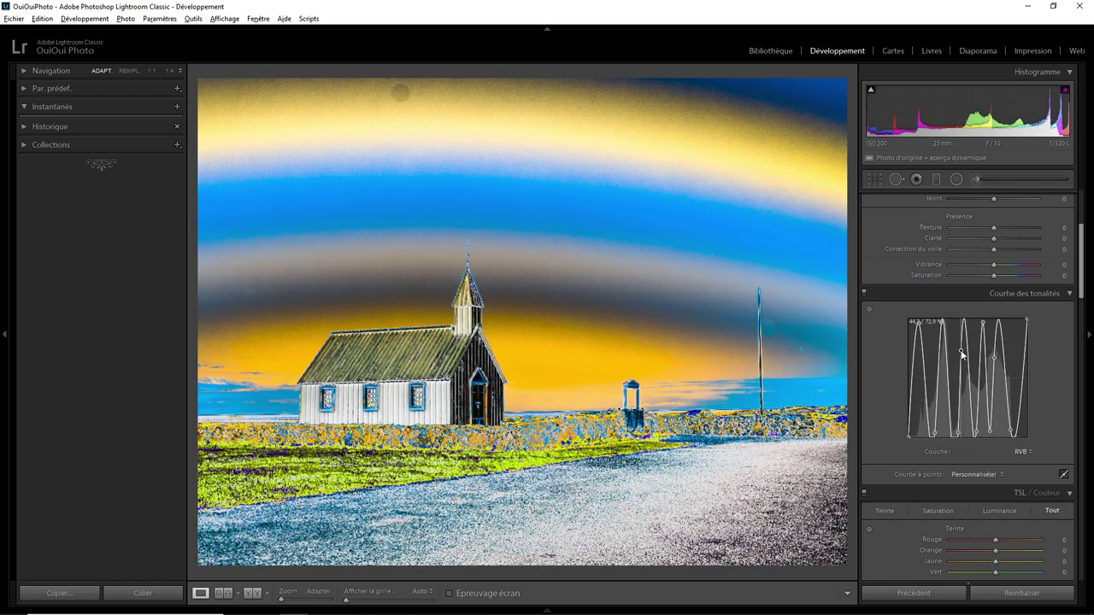
pyautogui.moveTo(959, 435); pyautogui.dragTo(959, 430)
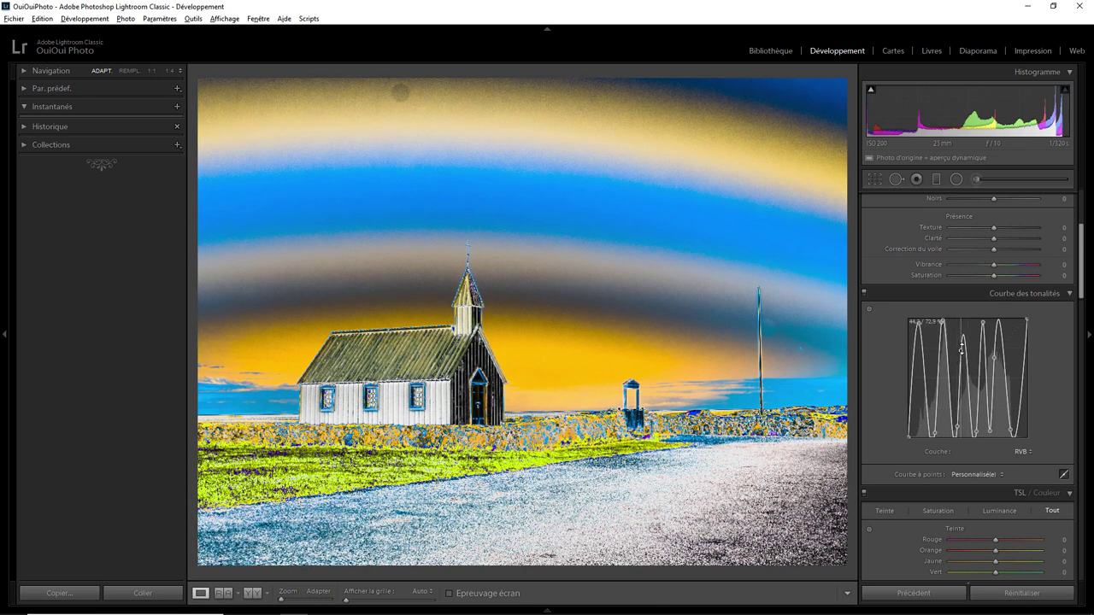
pyautogui.moveTo(962, 346); pyautogui.dragTo(964, 330)
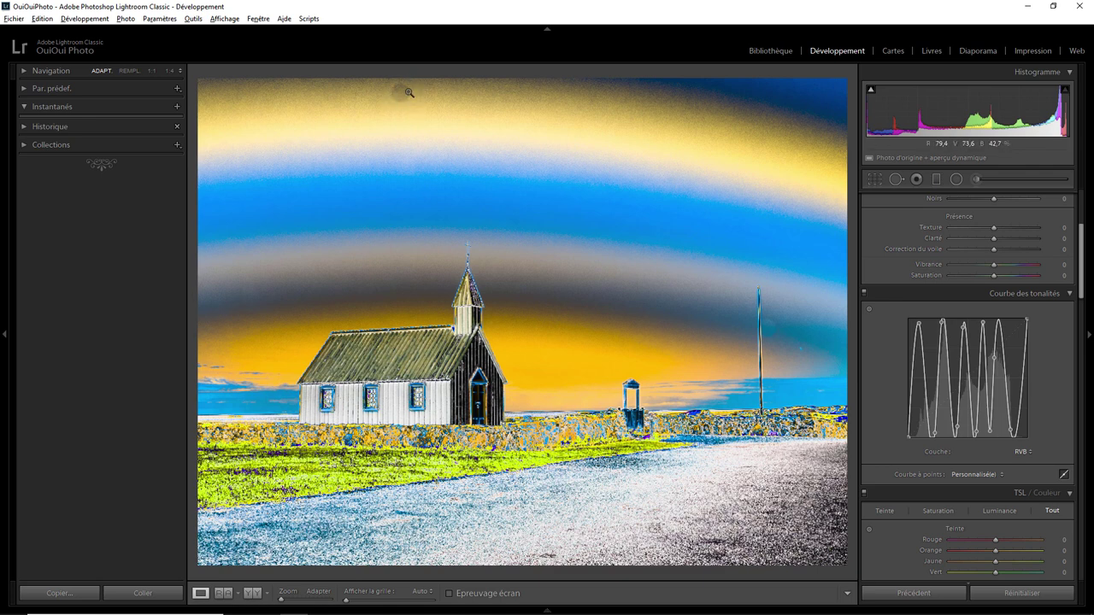
# Reactivate Spot Removal with defects hidden and heal the upper-sky blemish, moving the source right
pyautogui.click(897, 179)
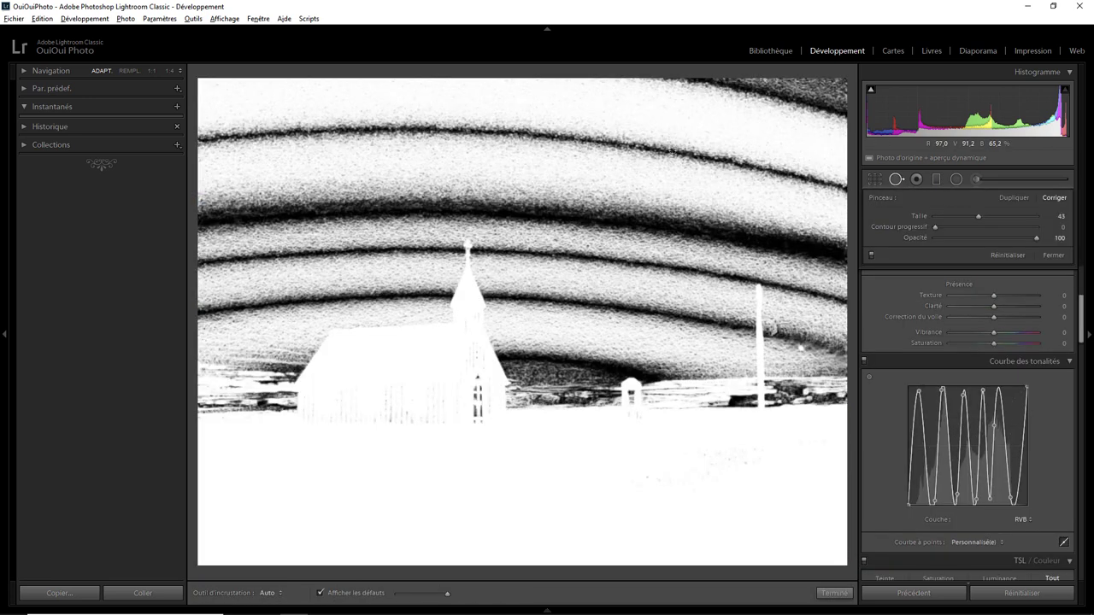
pyautogui.click(894, 180)
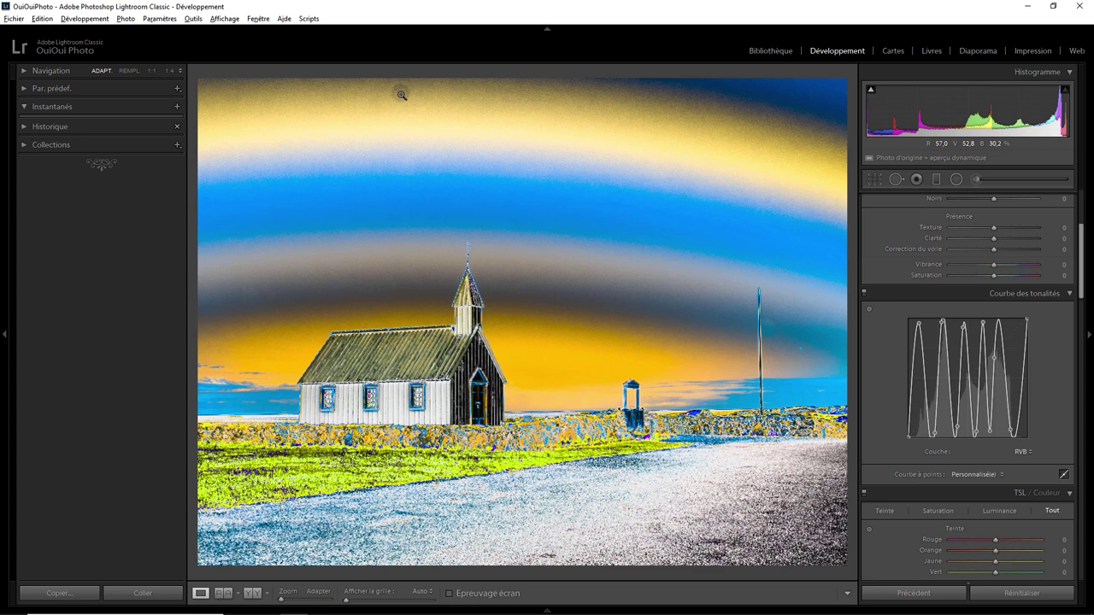
pyautogui.click(896, 180)
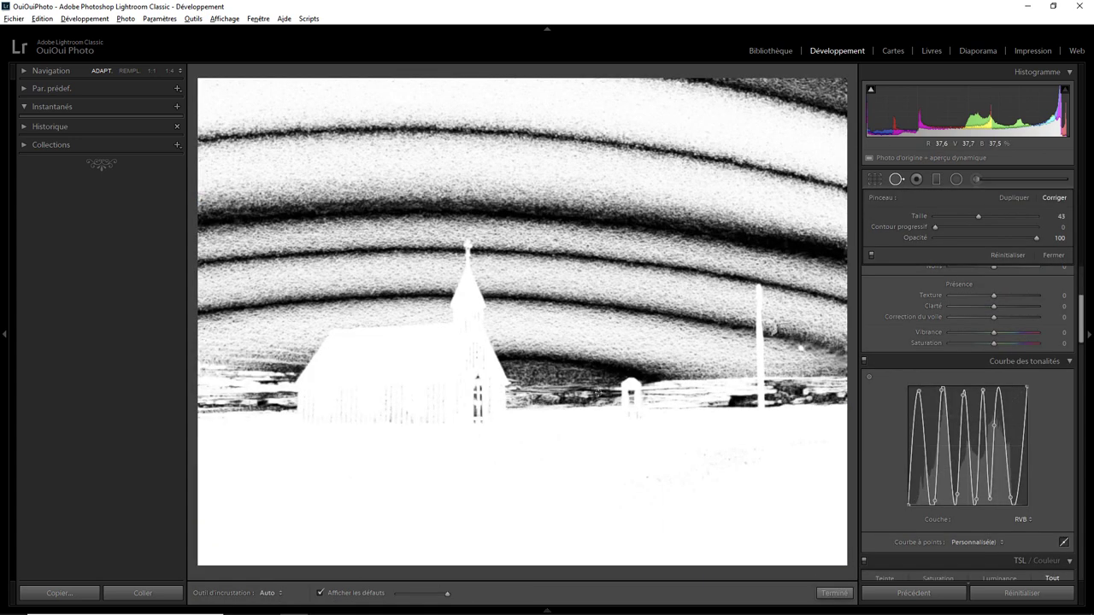
pyautogui.click(333, 594)
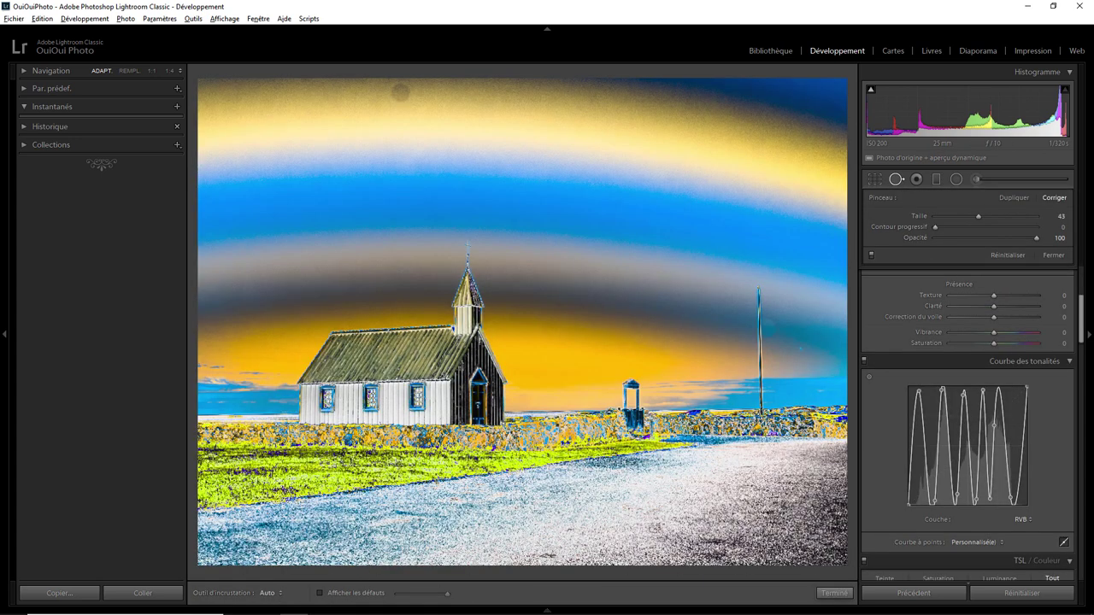
pyautogui.scroll(5, 407, 94)
pyautogui.click(400, 94)
pyautogui.moveTo(357, 97); pyautogui.dragTo(459, 99)
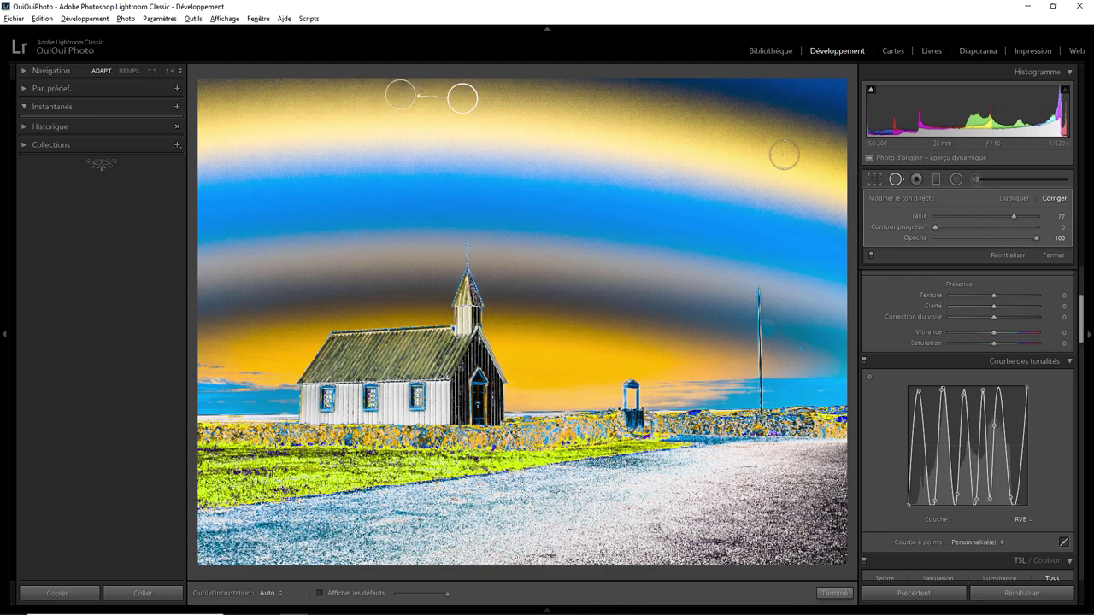
pyautogui.moveTo(459, 97); pyautogui.dragTo(459, 108)
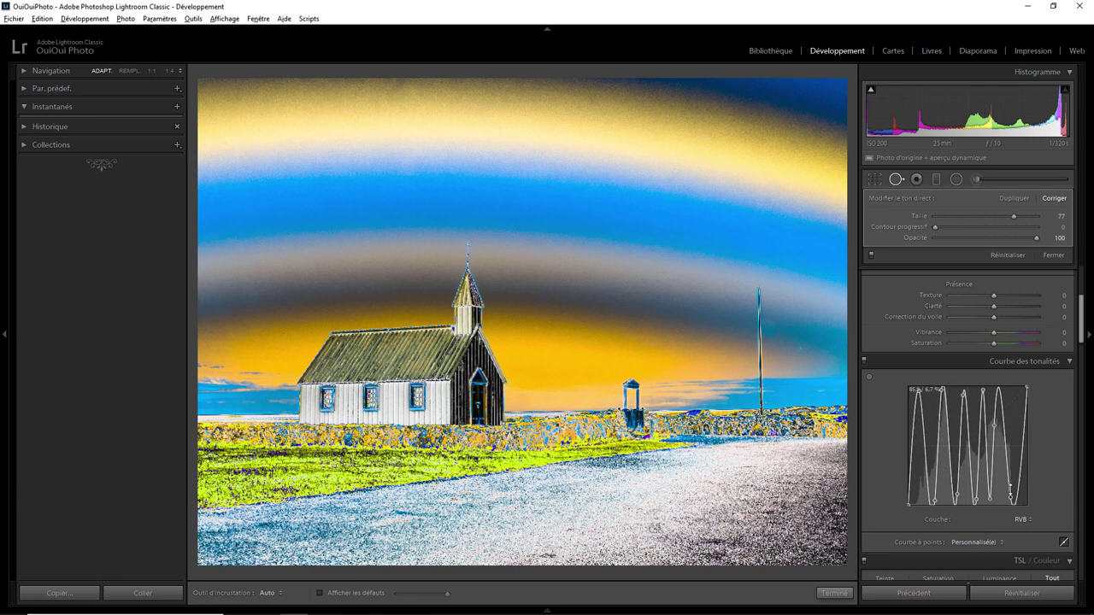
# Apply the Check Solar 4 curve preset and add a healing spot in the upper sky
pyautogui.click(972, 544)
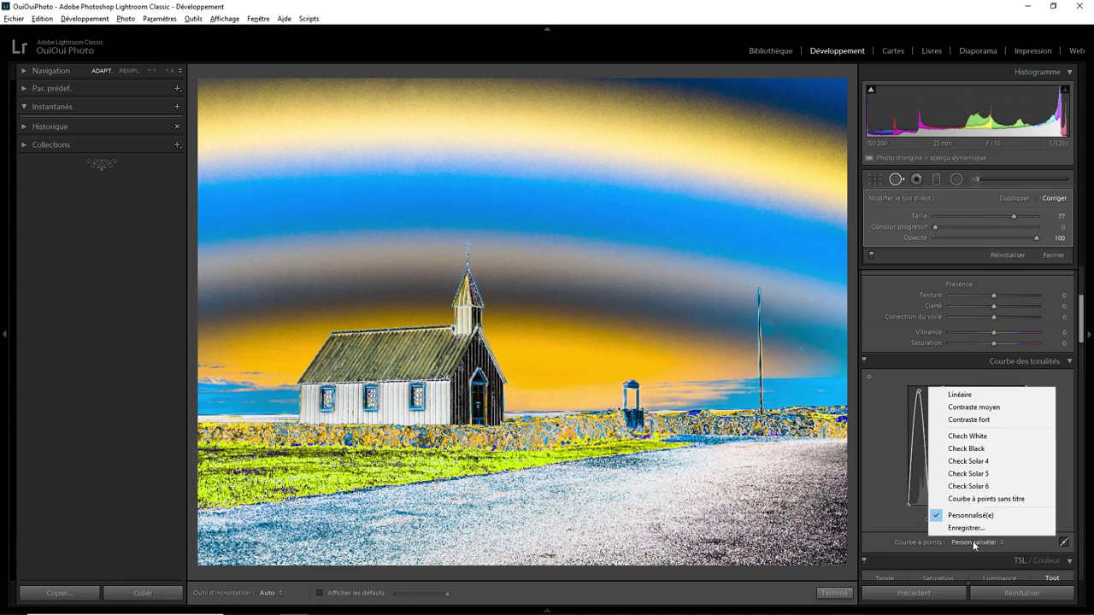
pyautogui.click(975, 462)
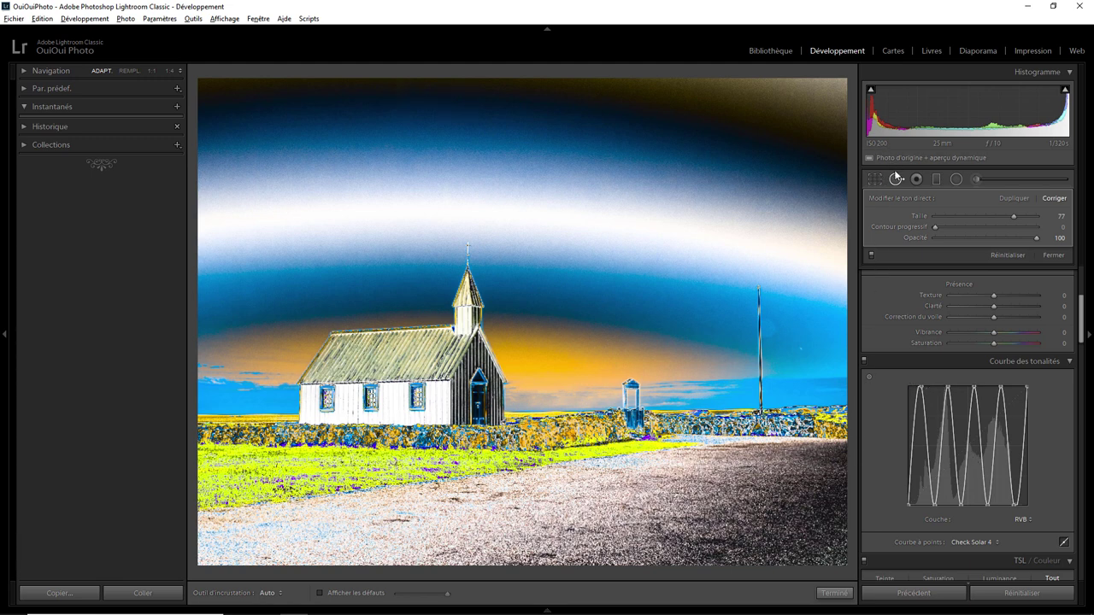
pyautogui.click(459, 106)
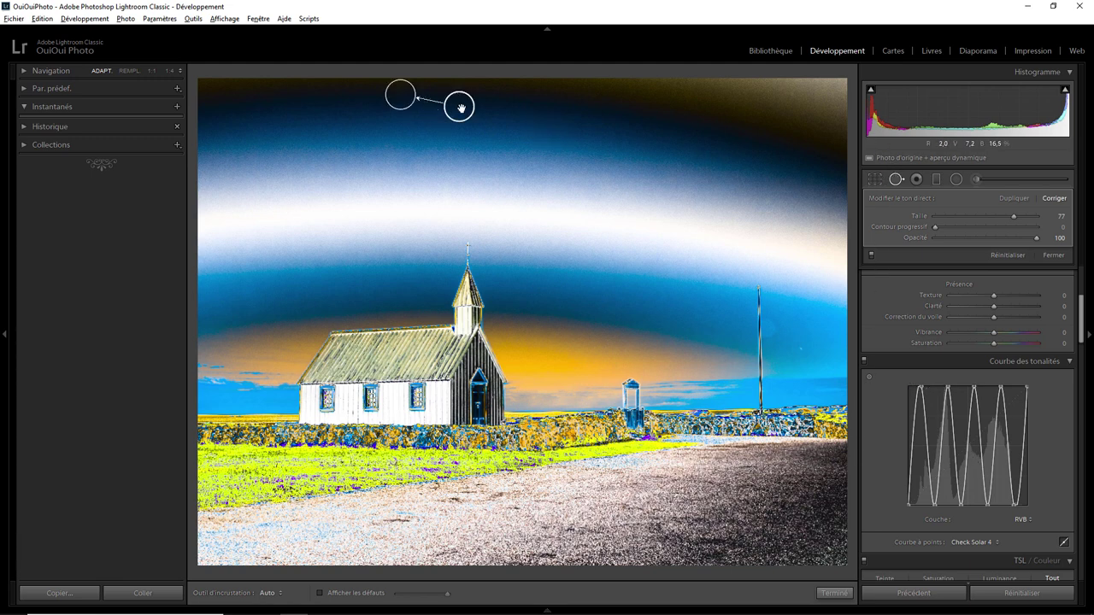
pyautogui.press('F8')
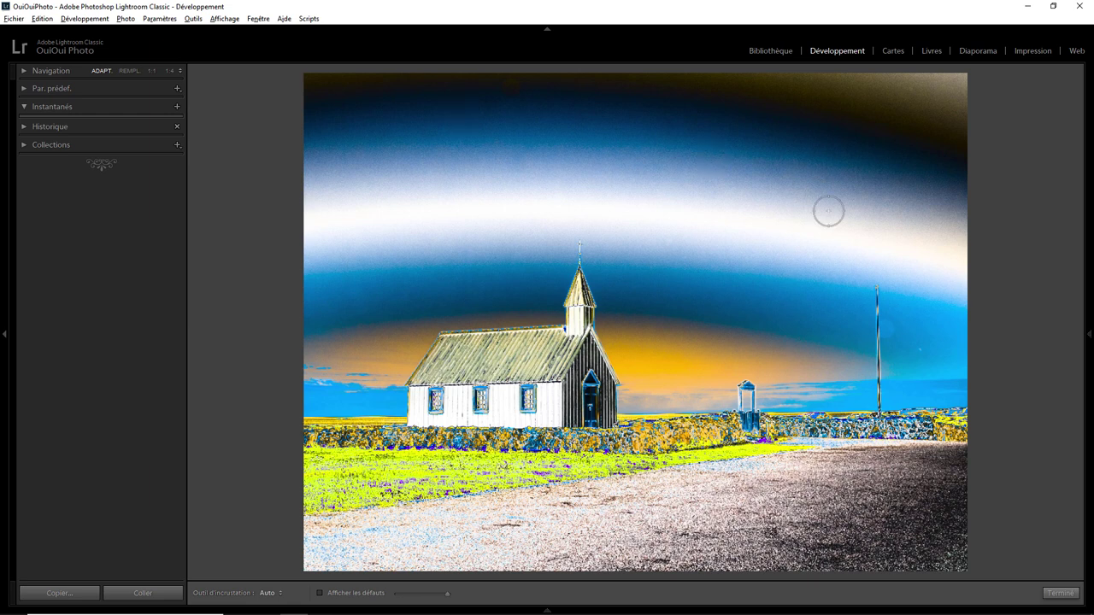
pyautogui.click(1088, 336)
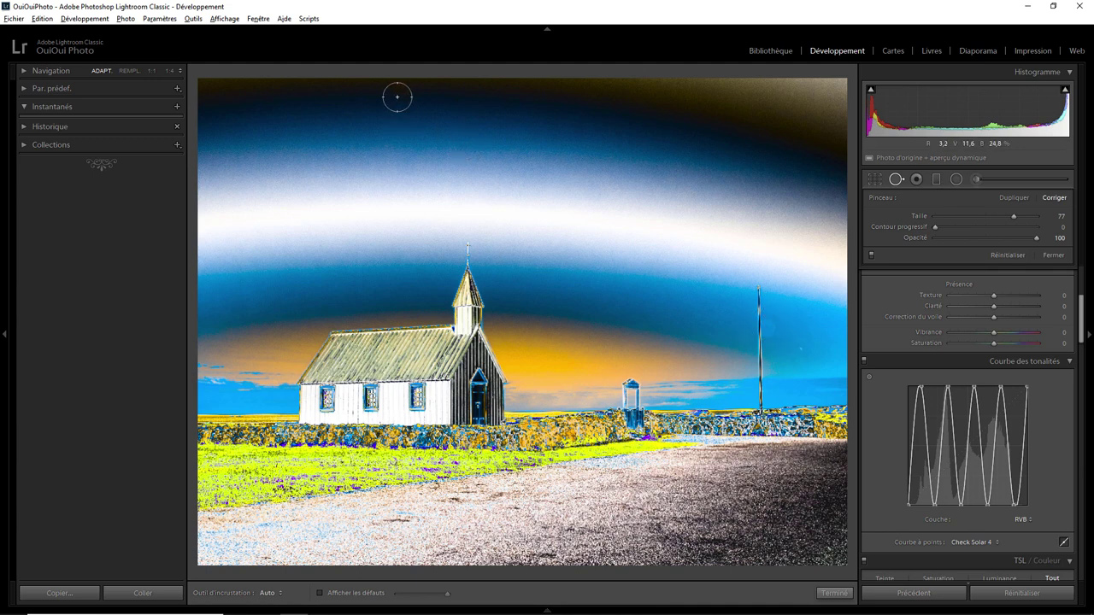
# Try Check Solar 5, then Check Solar 6, and move on to the next photo
pyautogui.click(974, 543)
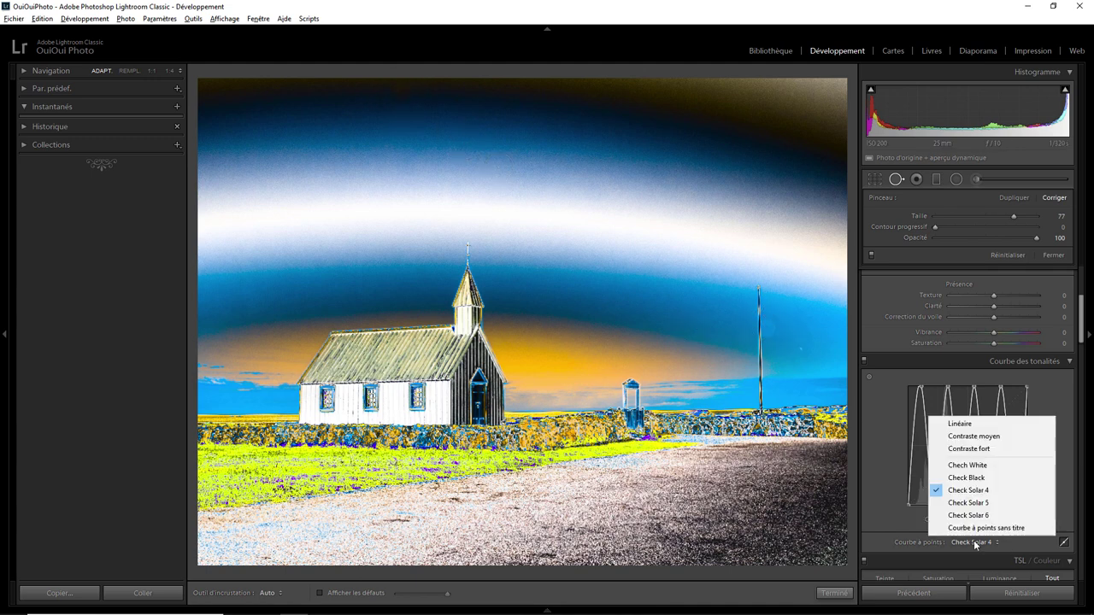
pyautogui.click(976, 506)
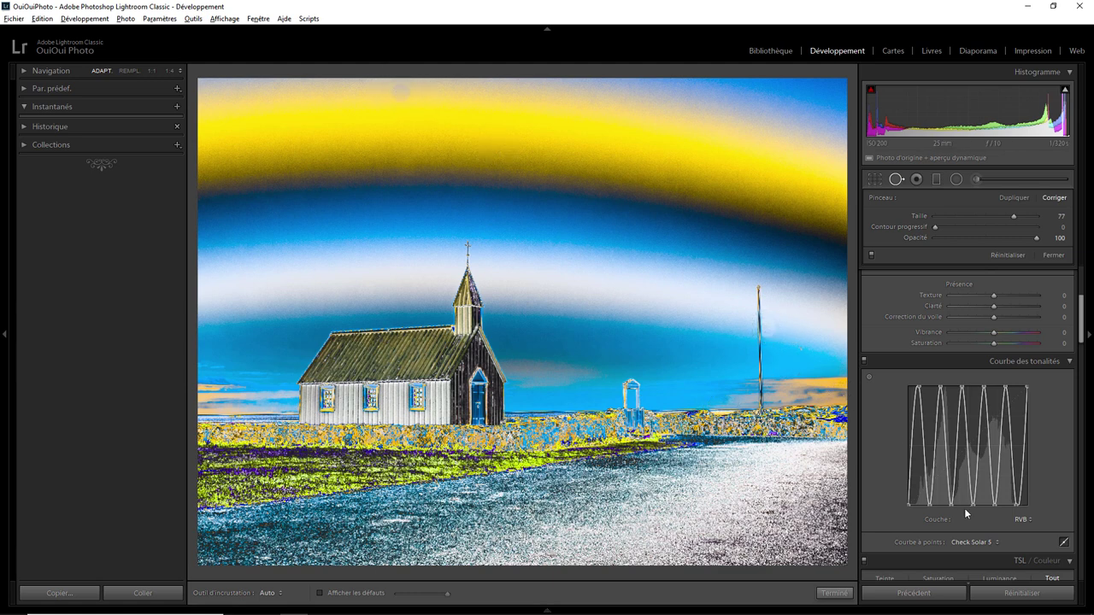
pyautogui.click(975, 544)
pyautogui.click(982, 516)
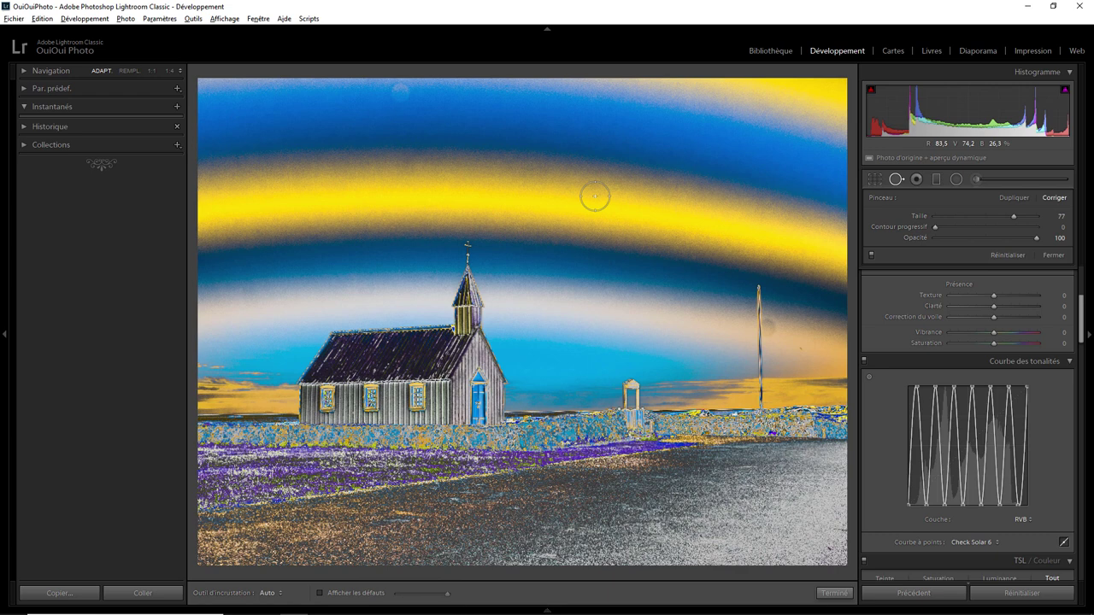
pyautogui.press('Right')
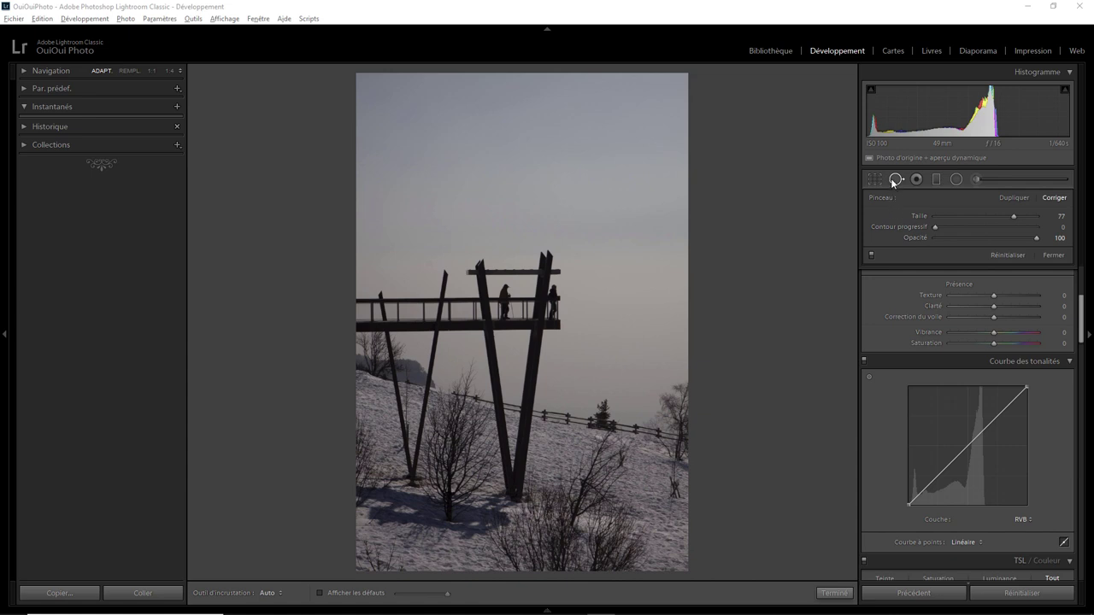
# Check the lookout photo in the spot-defects view, return to normal view, and open the curve presets
pyautogui.click(895, 180)
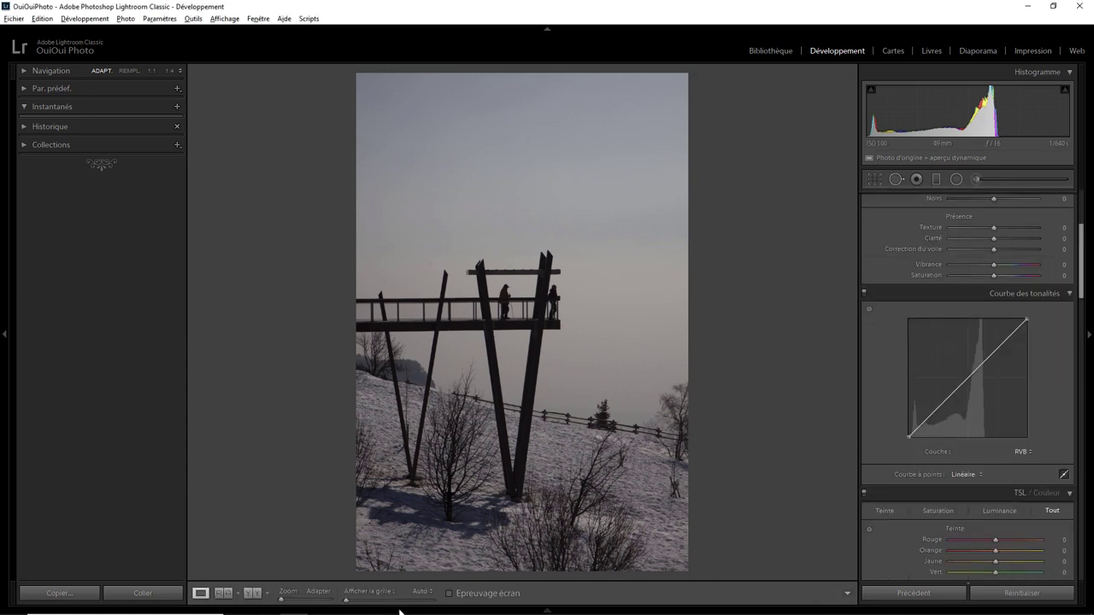
pyautogui.click(895, 180)
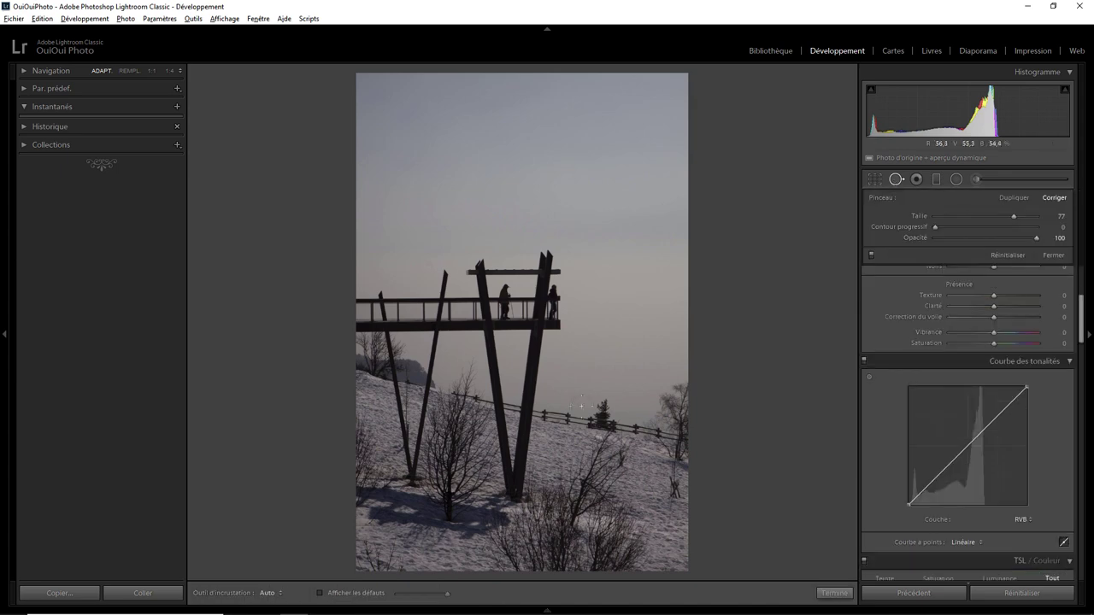
pyautogui.click(321, 593)
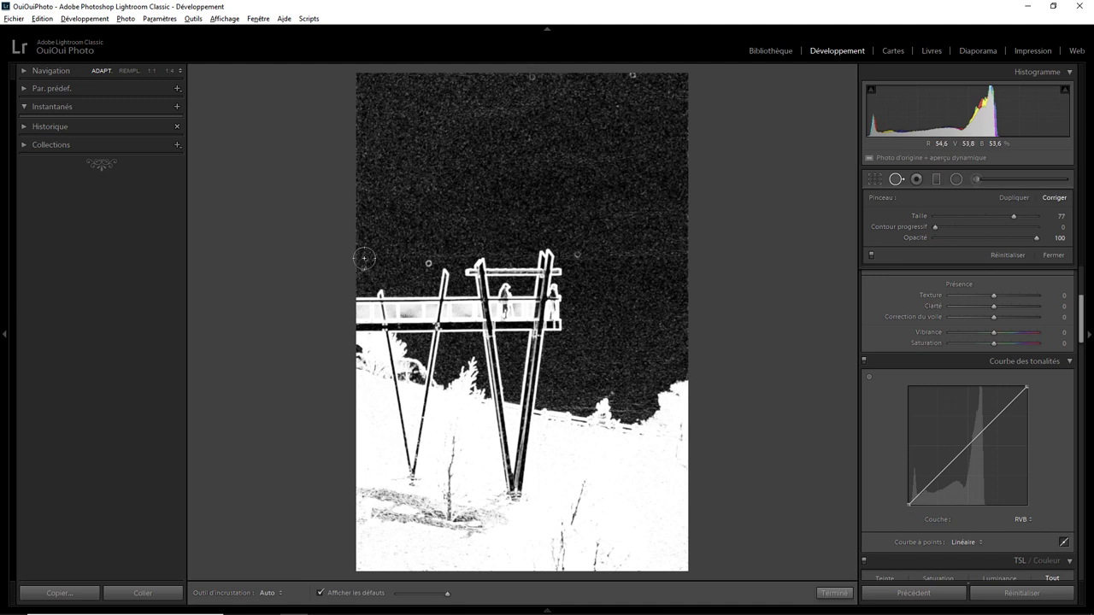
pyautogui.click(343, 594)
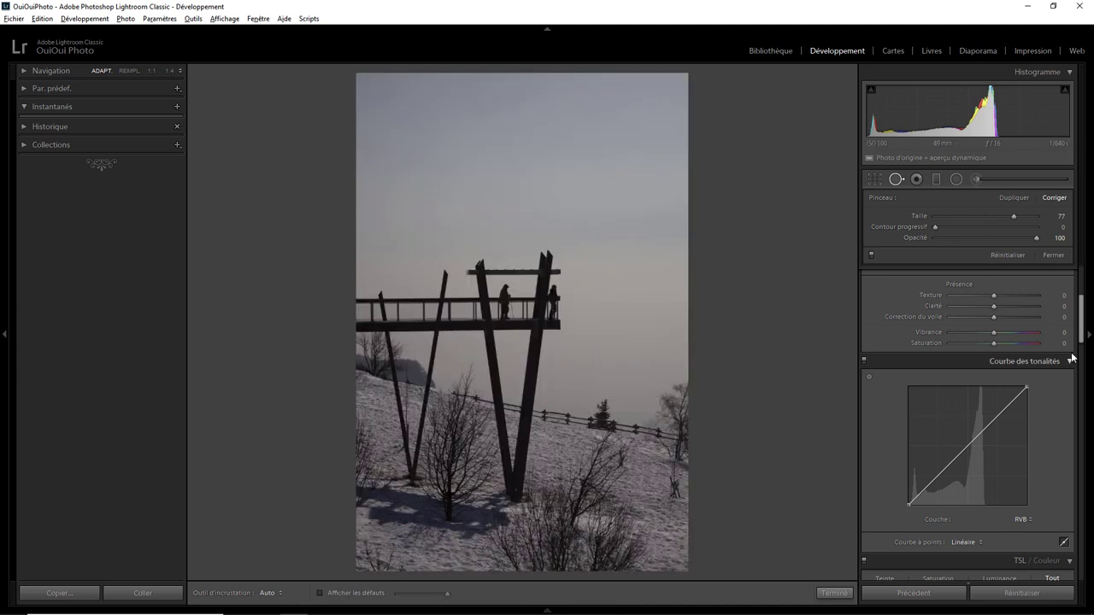
pyautogui.moveTo(1082, 345); pyautogui.dragTo(1082, 366)
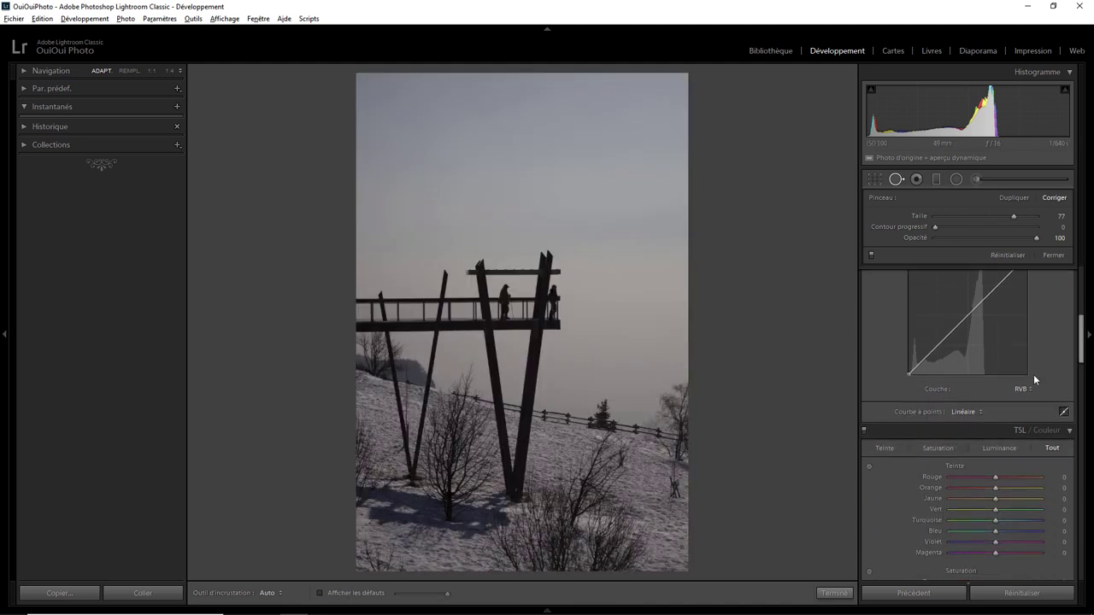
pyautogui.click(966, 412)
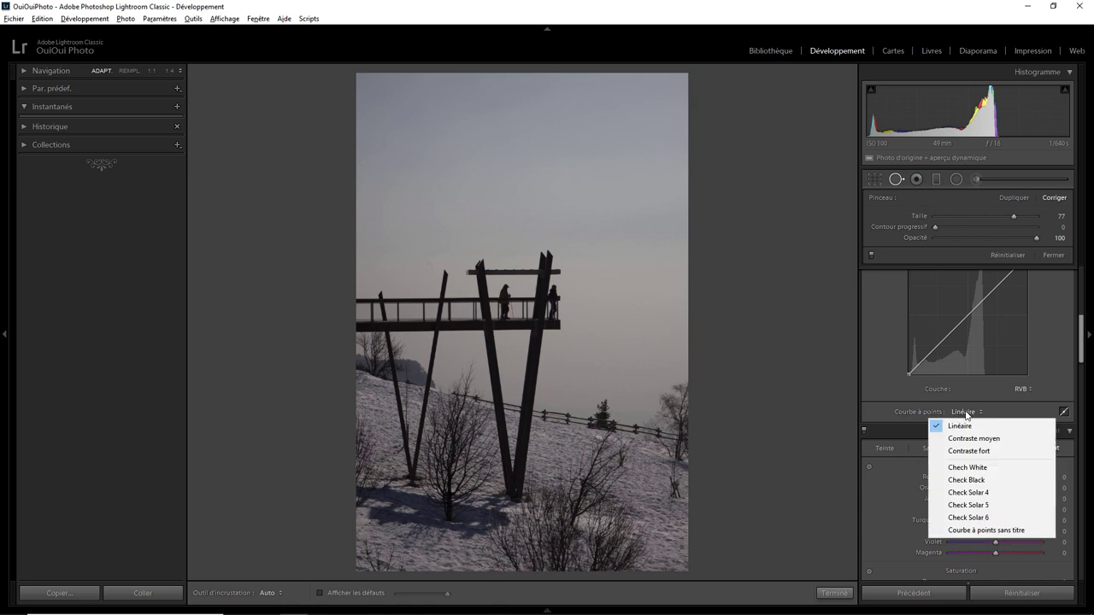
# Try the Check Solar 4 and Check Solar 5 curve presets on the photo
pyautogui.click(957, 492)
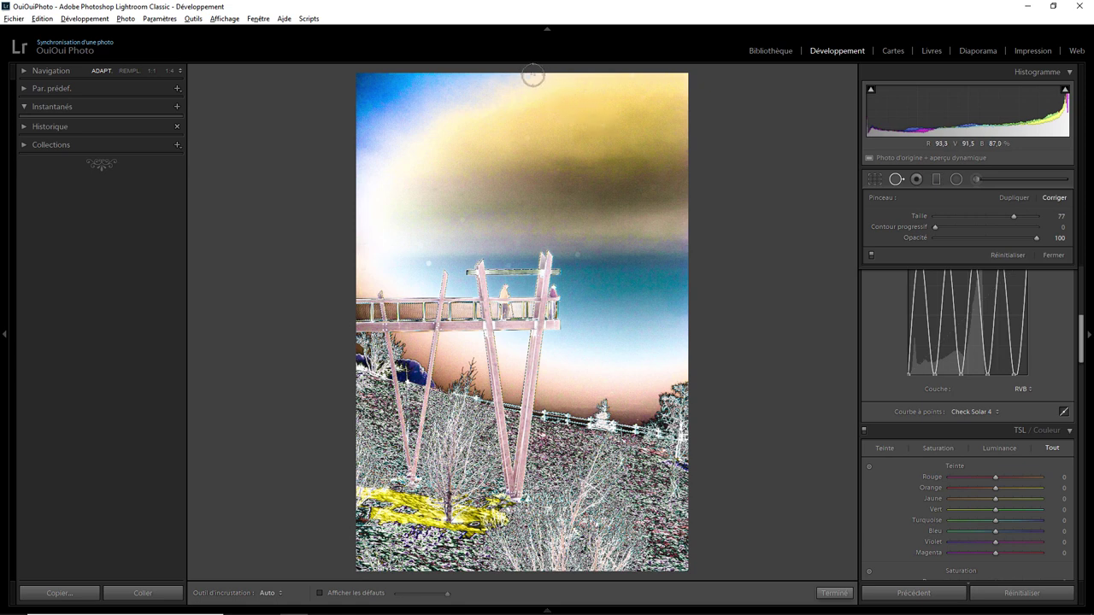
pyautogui.click(974, 412)
pyautogui.click(971, 505)
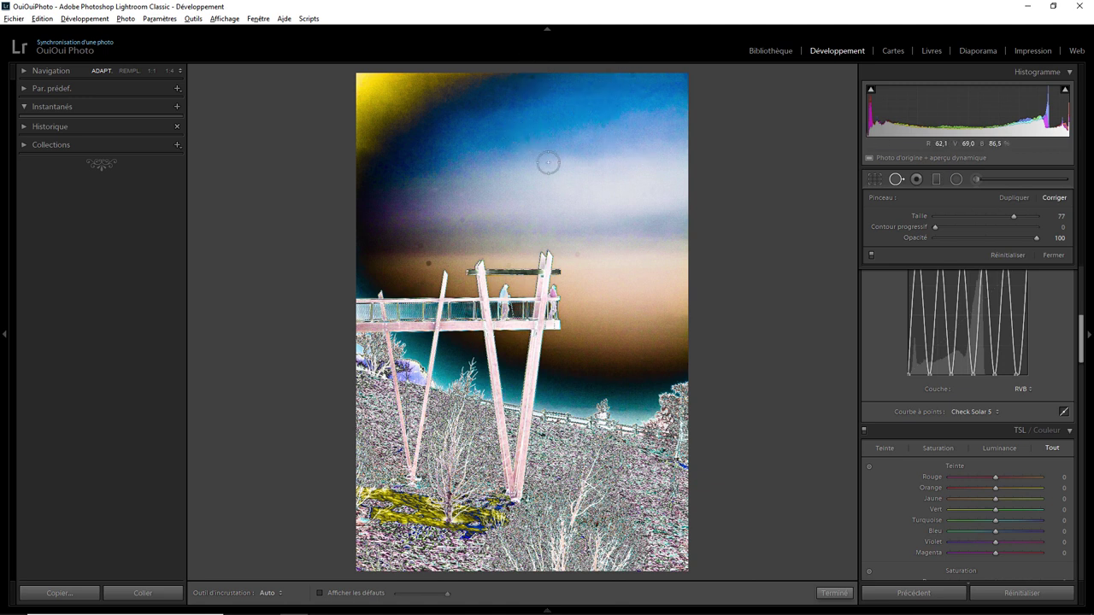
# Apply Check Solar 6, then reset the point curve to Linéaire
pyautogui.click(973, 411)
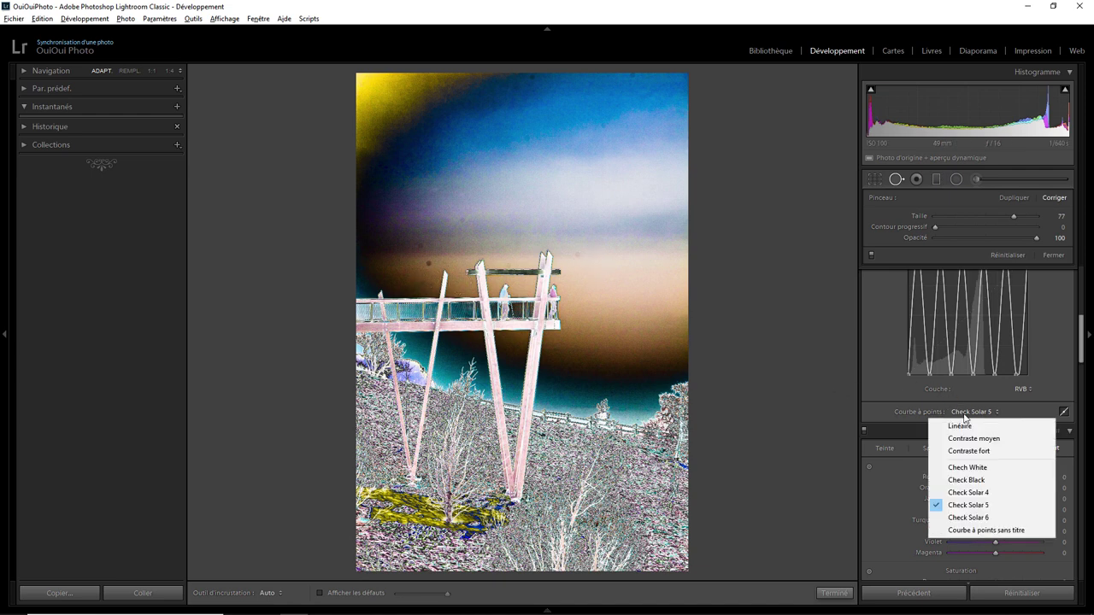
pyautogui.click(970, 518)
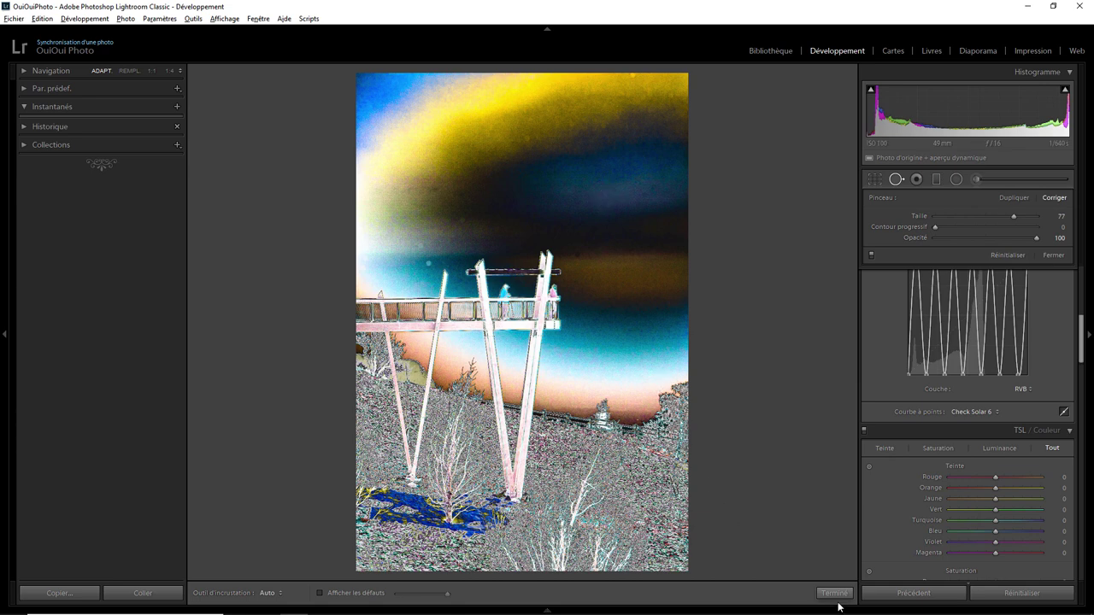
pyautogui.click(971, 412)
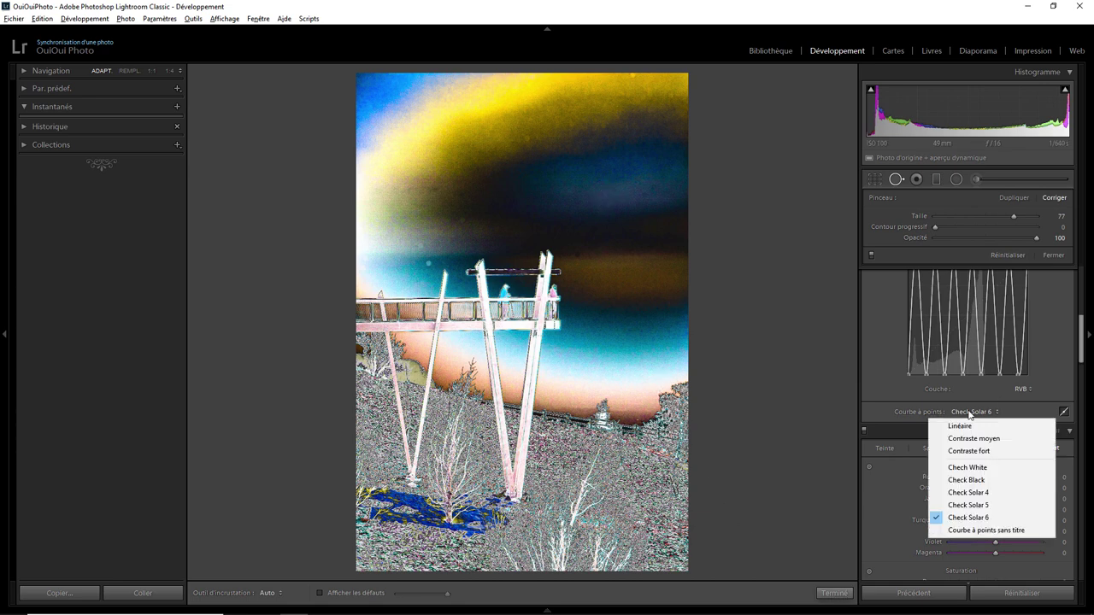
pyautogui.click(964, 423)
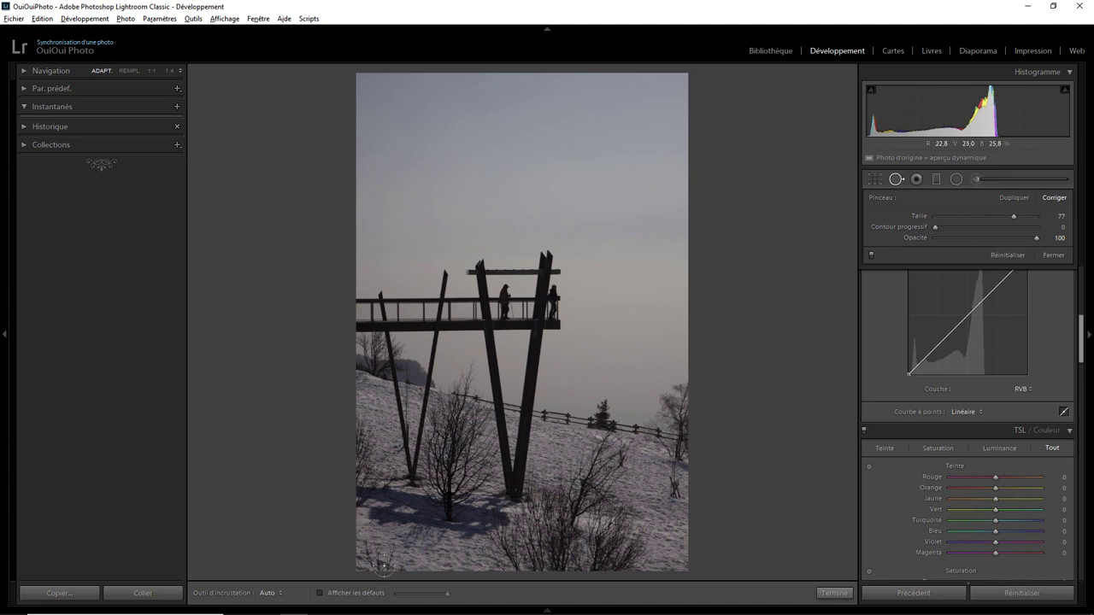
pyautogui.click(348, 593)
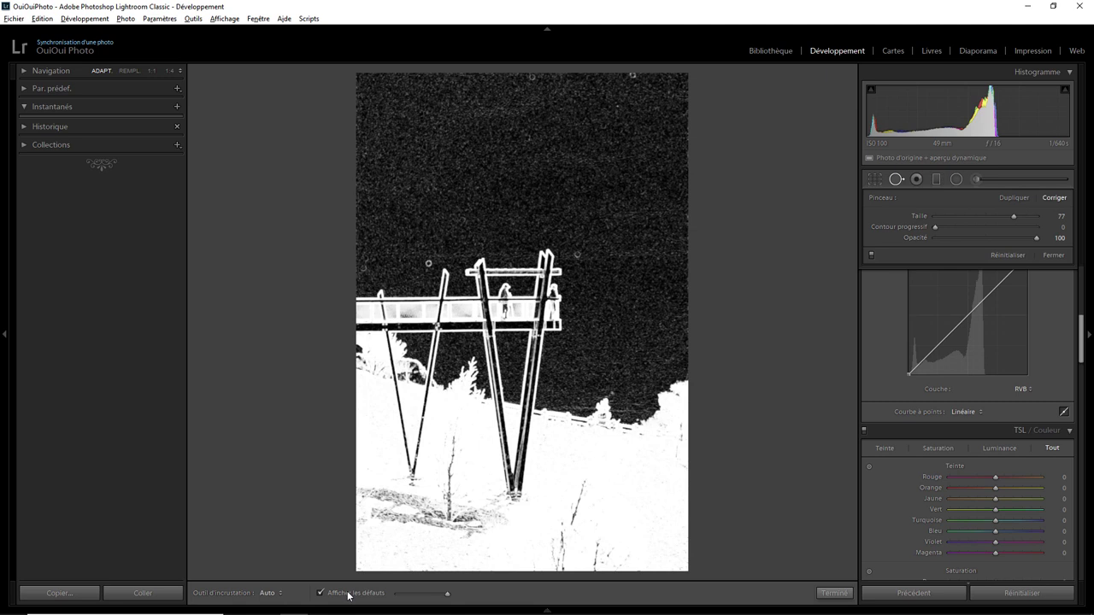
pyautogui.click(348, 593)
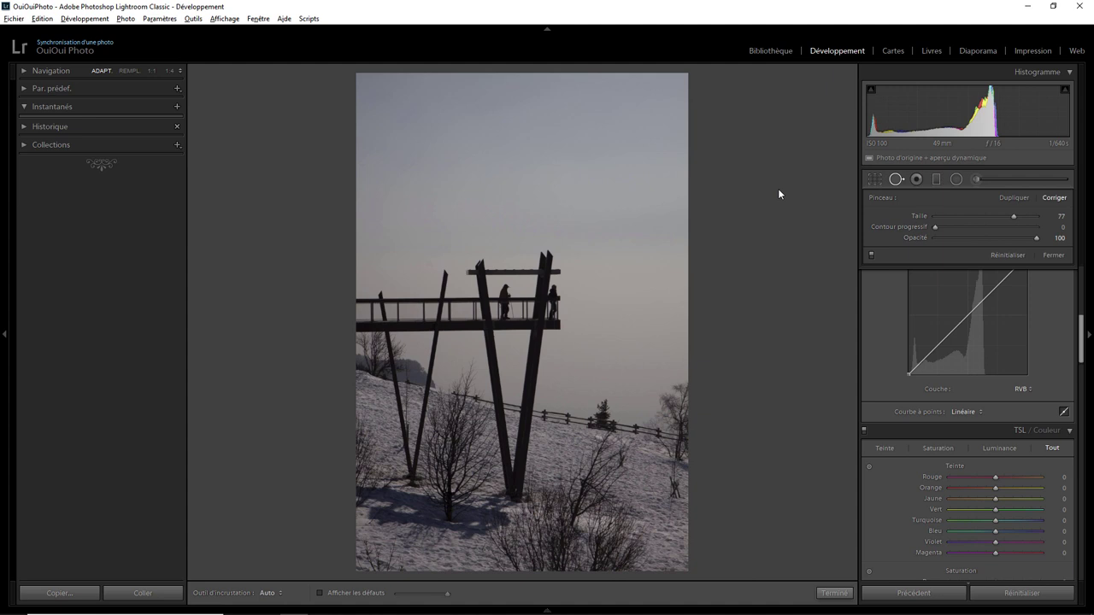
# Apply the Check Solar 5 curve preset to the lookout photo and close the spot-removal settings
pyautogui.click(966, 412)
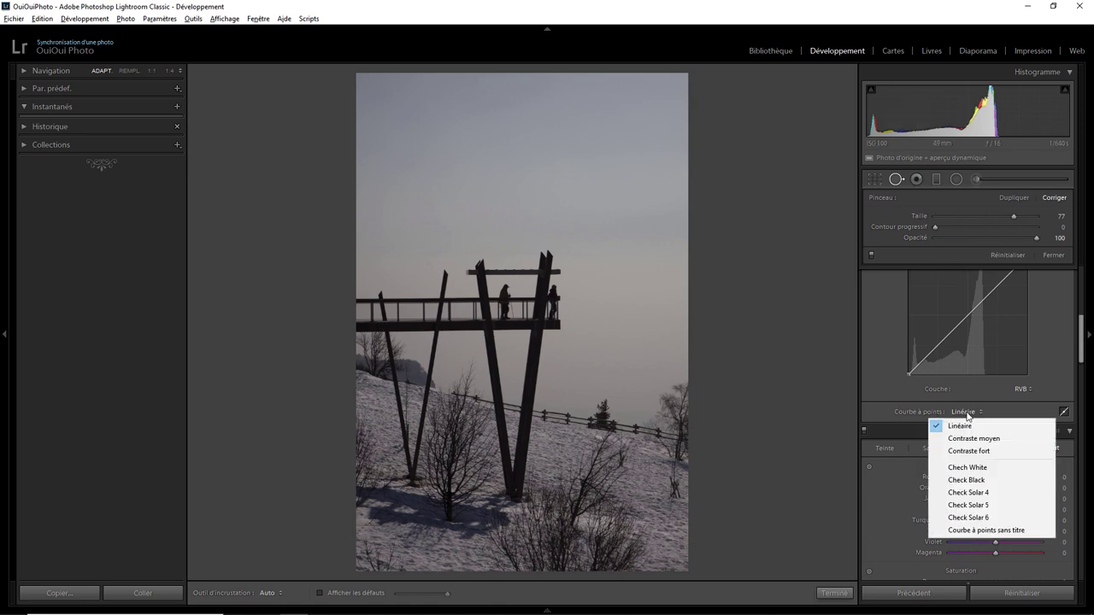
pyautogui.click(968, 505)
pyautogui.click(1053, 255)
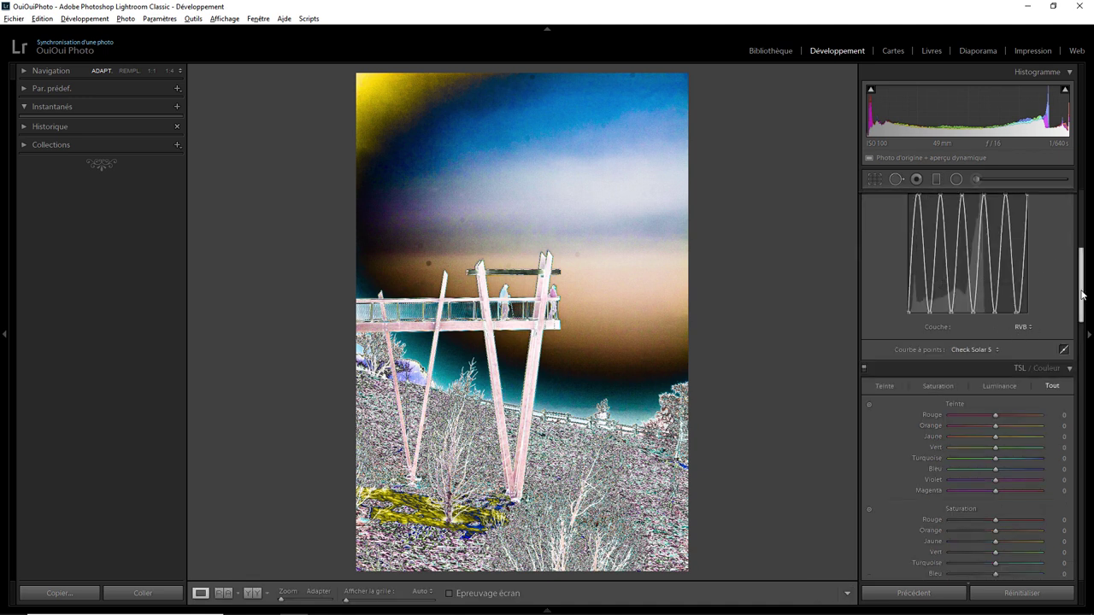
pyautogui.moveTo(1082, 293); pyautogui.dragTo(1082, 278)
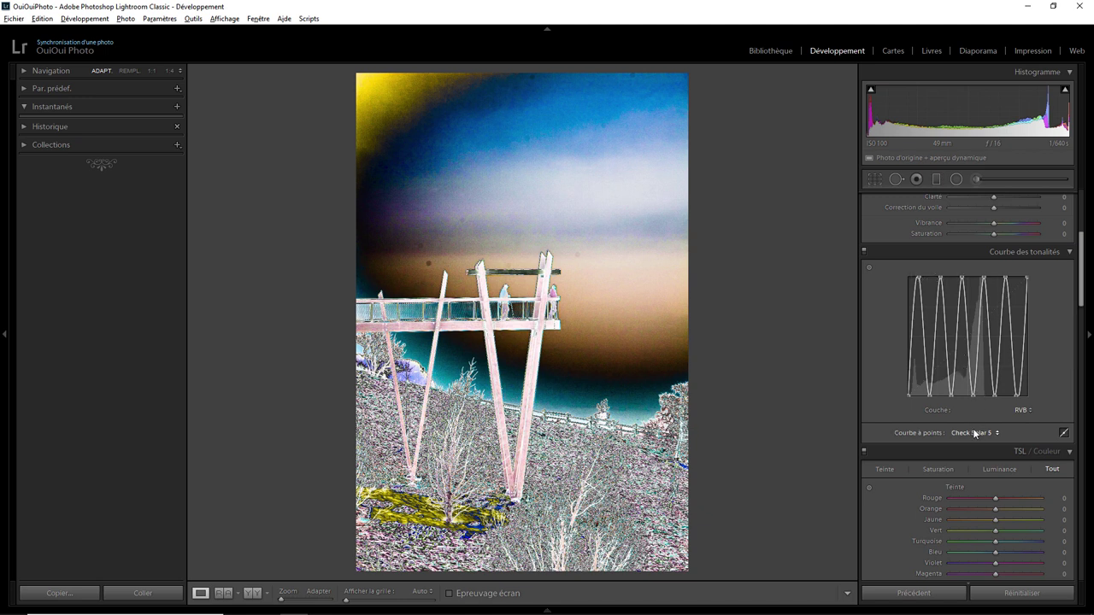
# Pull one curve peak lower, then start saving the curve as a new preset
pyautogui.moveTo(974, 389); pyautogui.dragTo(974, 359)
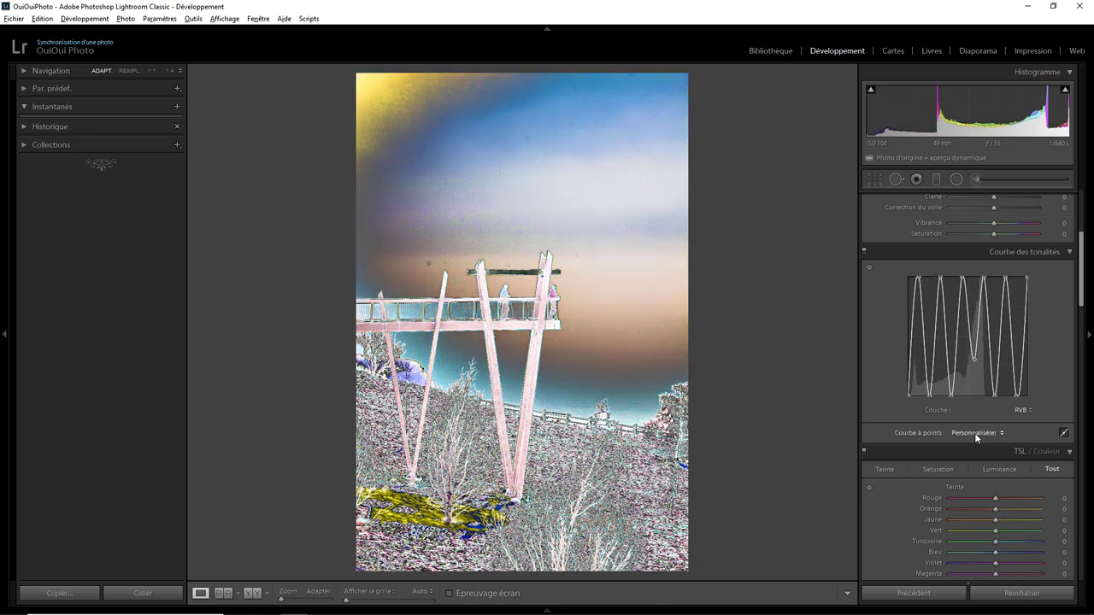
pyautogui.click(974, 434)
pyautogui.click(966, 580)
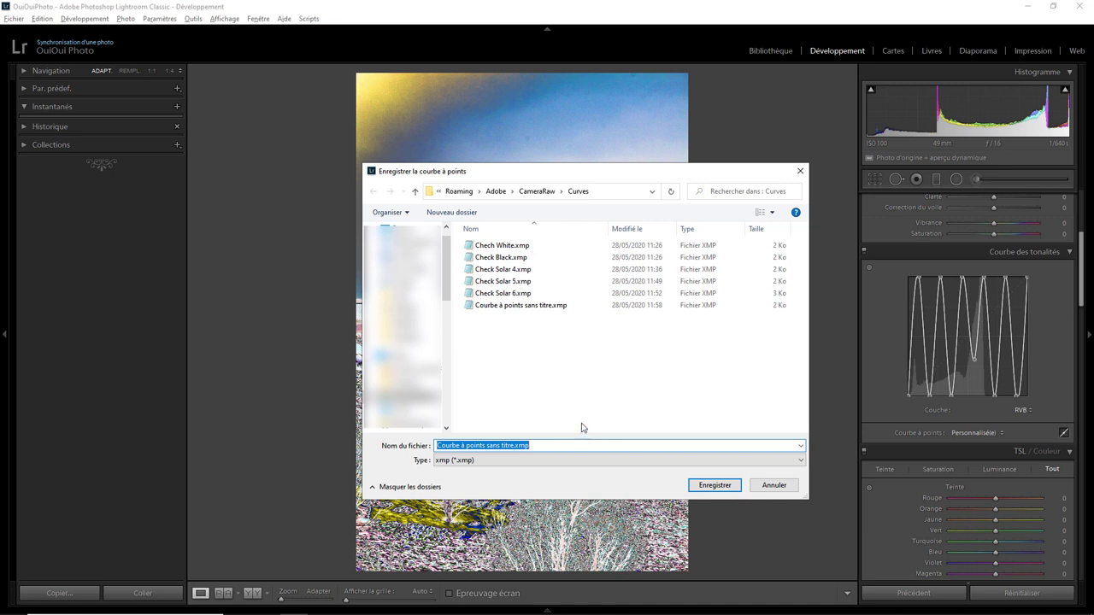
# Save the customised curve preset as Test1.xmp
pyautogui.click(511, 446)
pyautogui.moveTo(511, 446); pyautogui.dragTo(415, 440)
pyautogui.press('BackSpace')
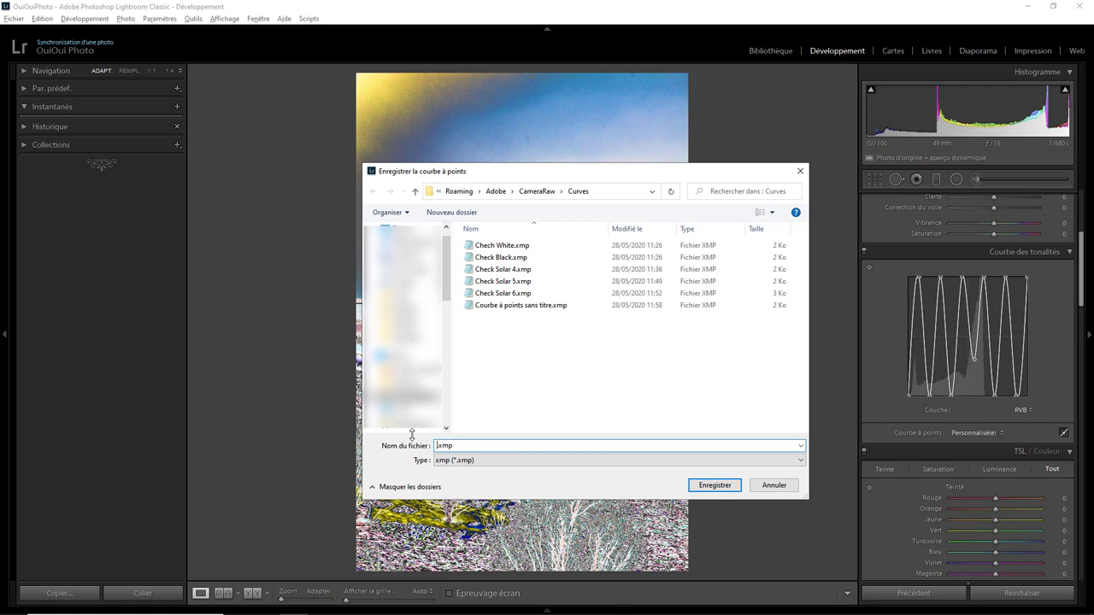
pyautogui.write('Test1')
pyautogui.click(715, 485)
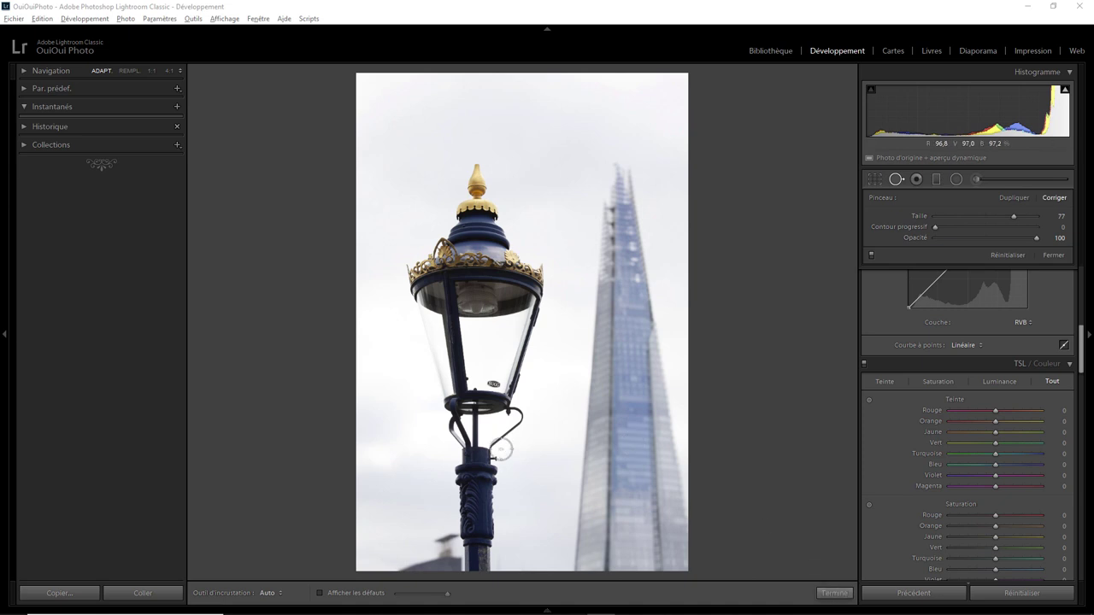
# View the lamp photo at 1:1 and show the spot visualization with a lower threshold
pyautogui.click(151, 72)
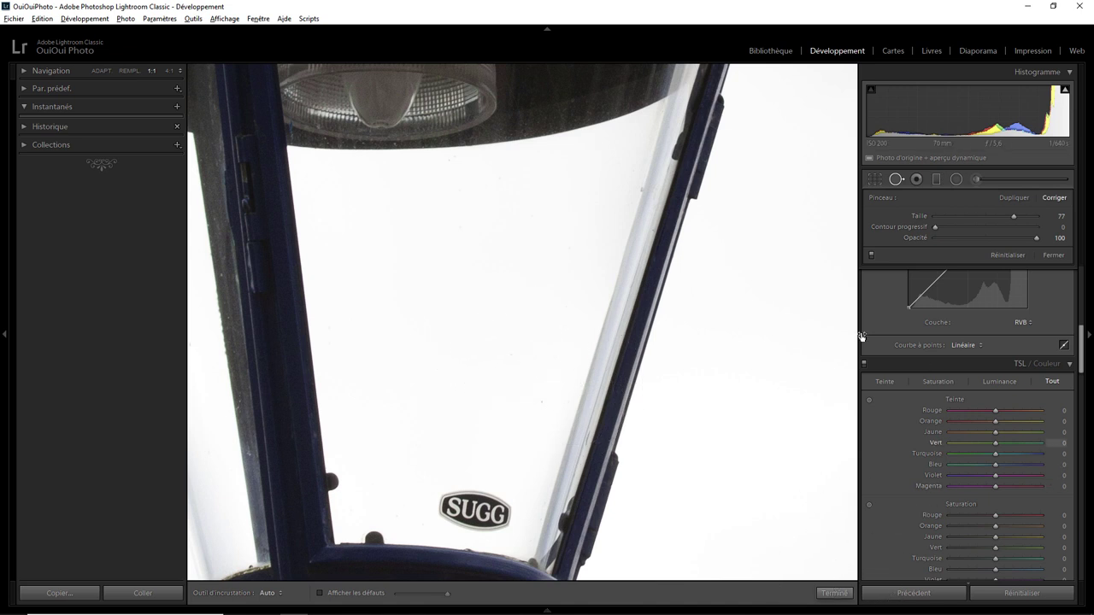
pyautogui.click(346, 595)
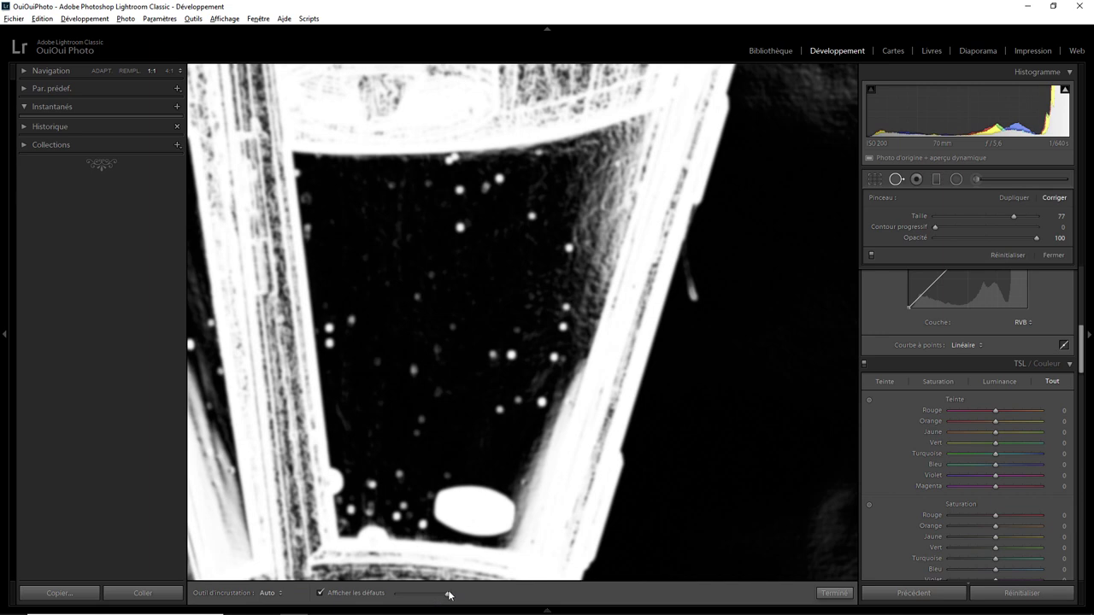
pyautogui.moveTo(447, 594)
pyautogui.mouseDown()
pyautogui.moveTo(405, 599)
pyautogui.moveTo(446, 596)
pyautogui.mouseUp()
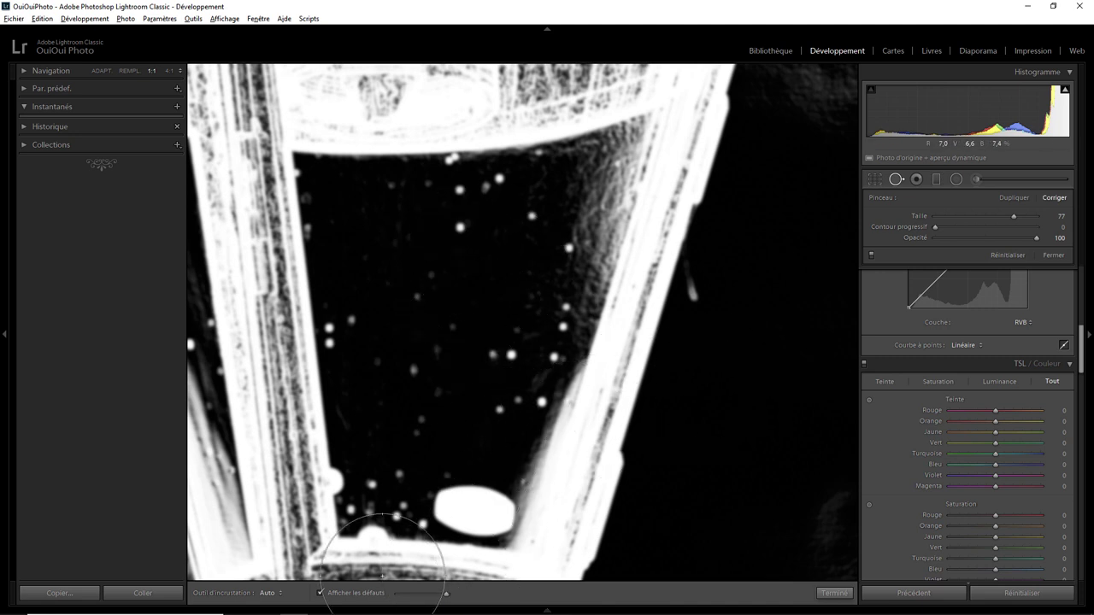
# Turn off the spot visualization and apply the Check Solar 5 curve preset
pyautogui.click(374, 594)
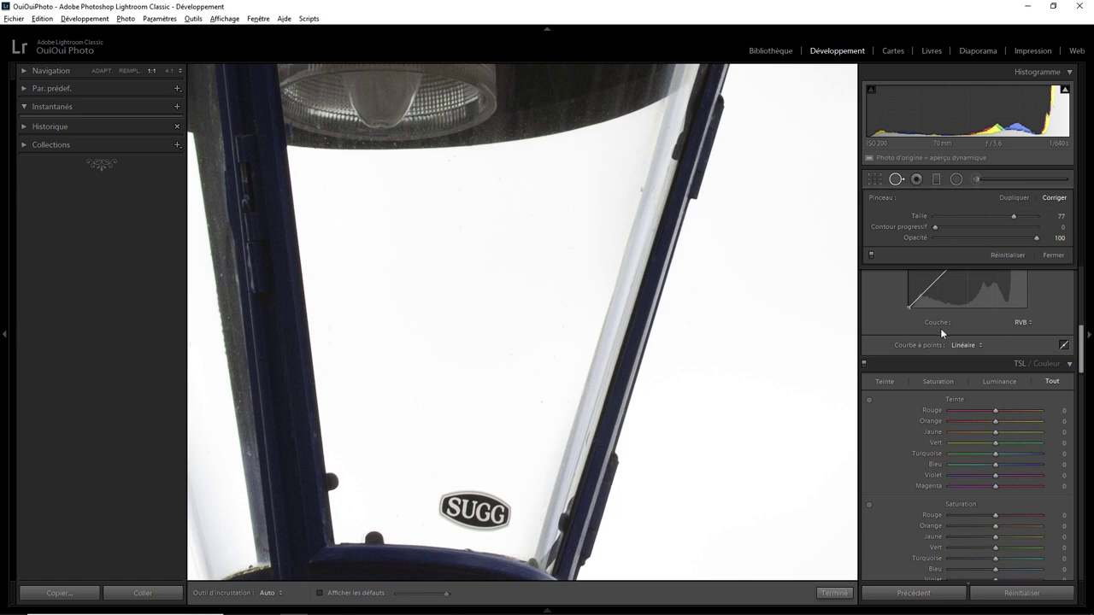
pyautogui.click(966, 346)
pyautogui.click(964, 438)
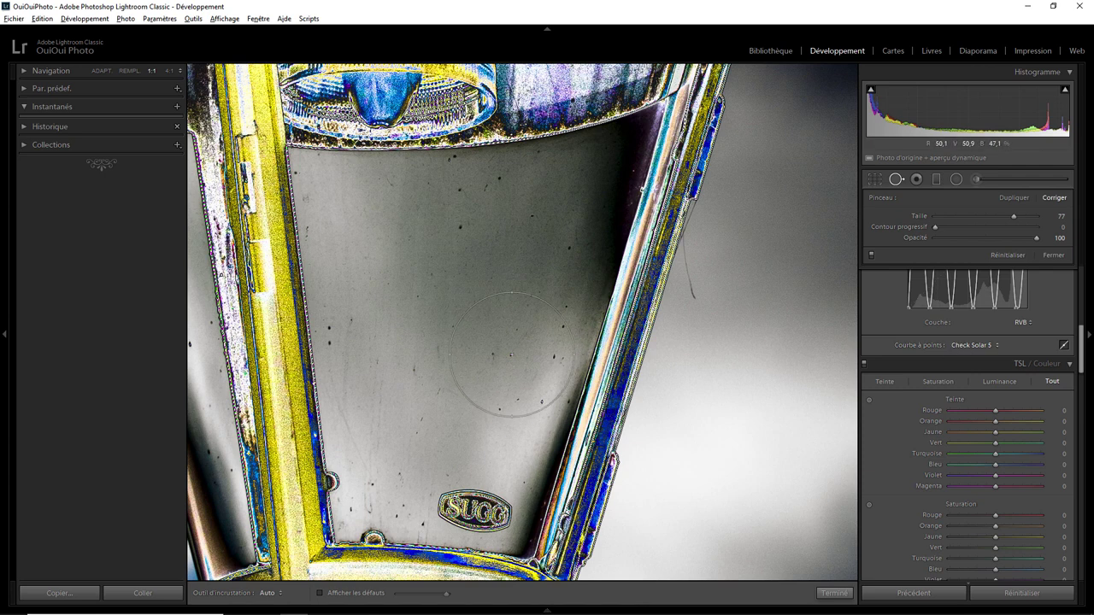
# Reset the street-lamp photo's point curve to the Linéaire preset
pyautogui.click(963, 345)
pyautogui.click(954, 358)
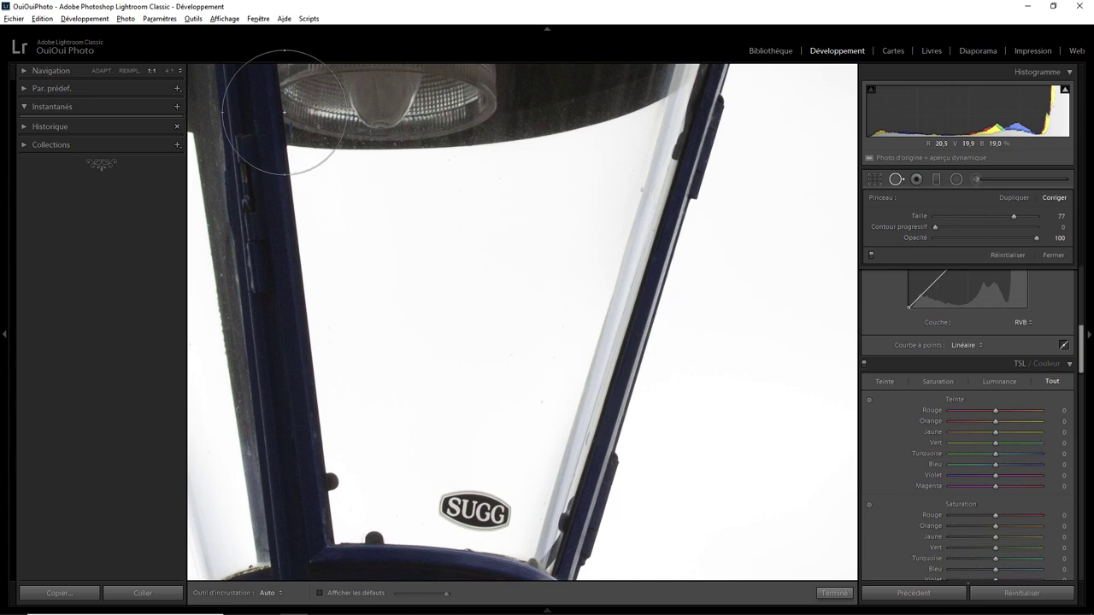
# Fit the whole photo in view and open the point-curve presets to confirm Test1 is listed
pyautogui.click(101, 70)
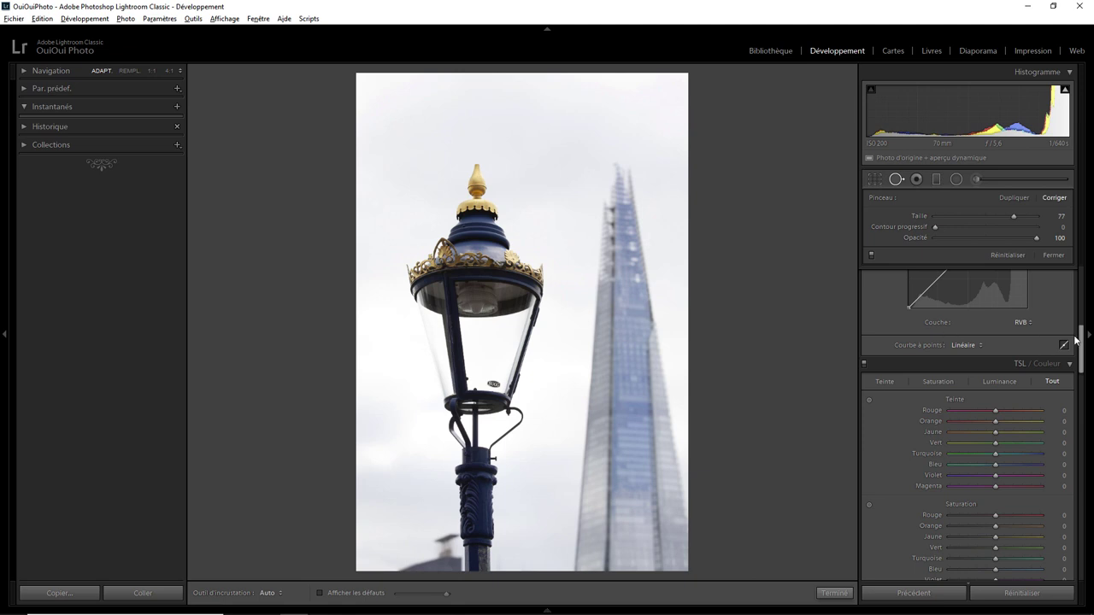
pyautogui.moveTo(1082, 342); pyautogui.dragTo(1082, 306)
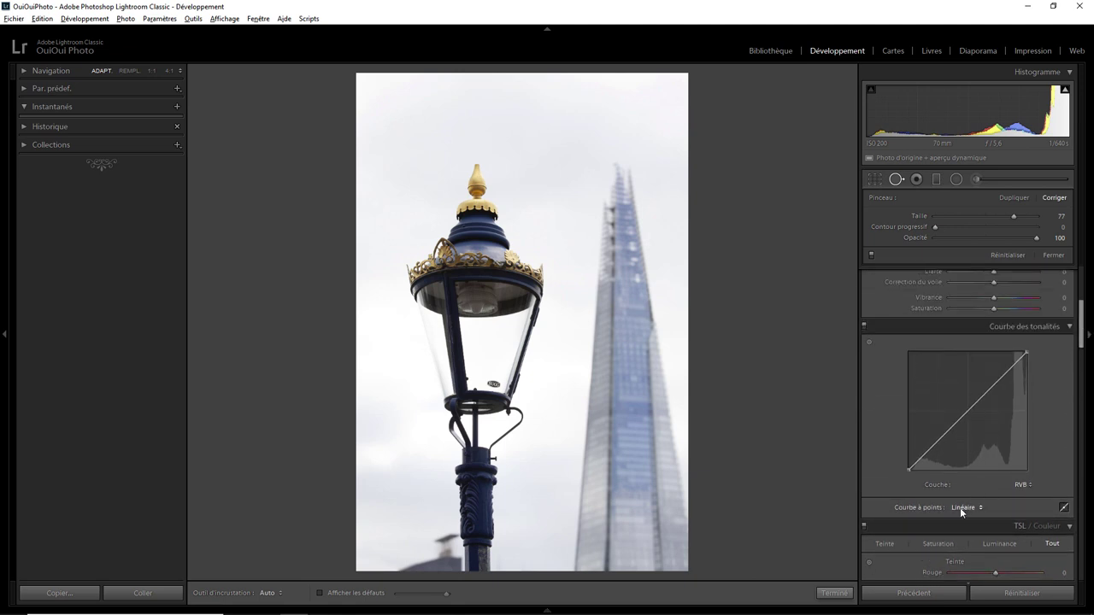
pyautogui.click(961, 508)
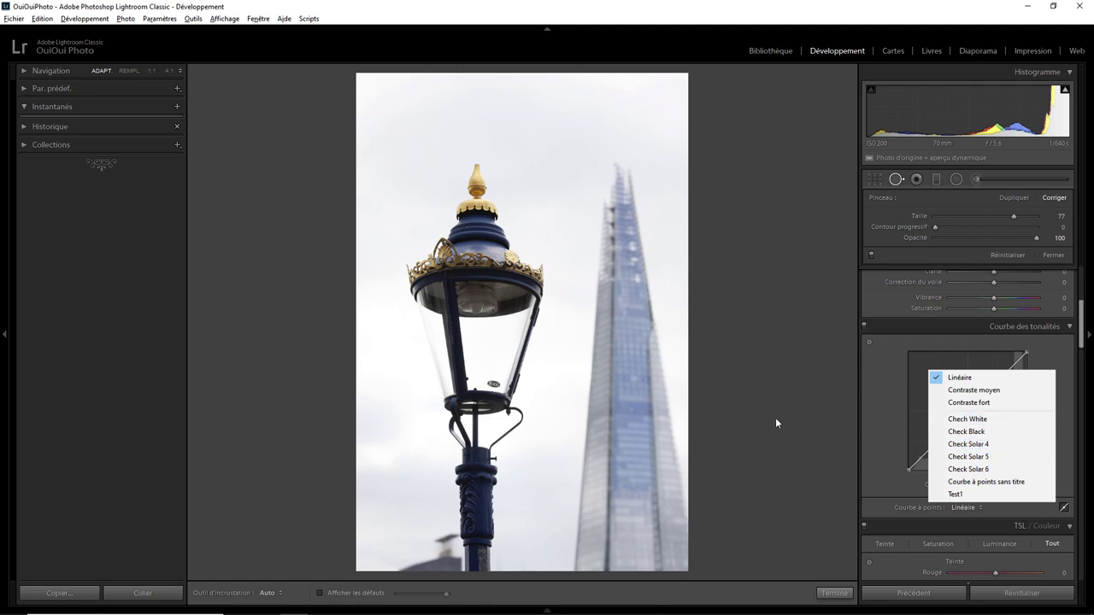